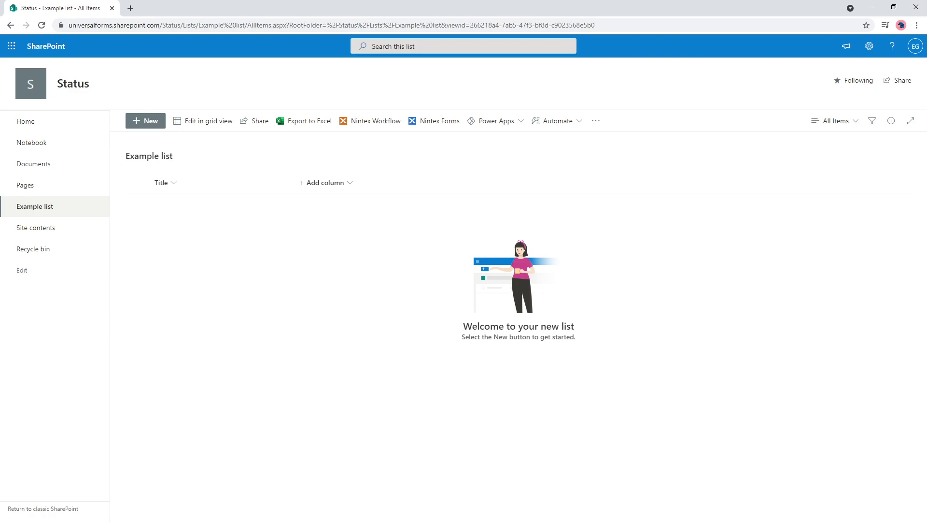
# Step: Add a Choice column named Status to the Example list
pyautogui.click(351, 184)
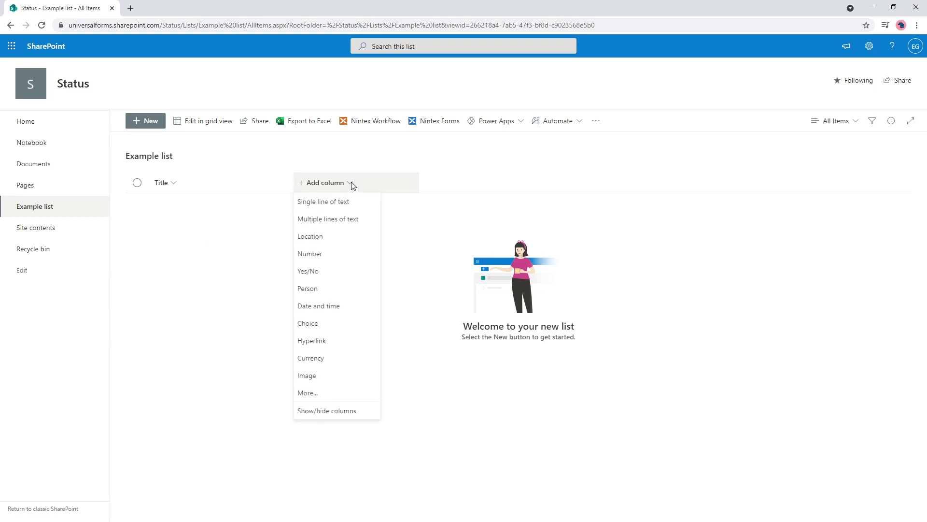
pyautogui.click(326, 324)
pyautogui.click(805, 111)
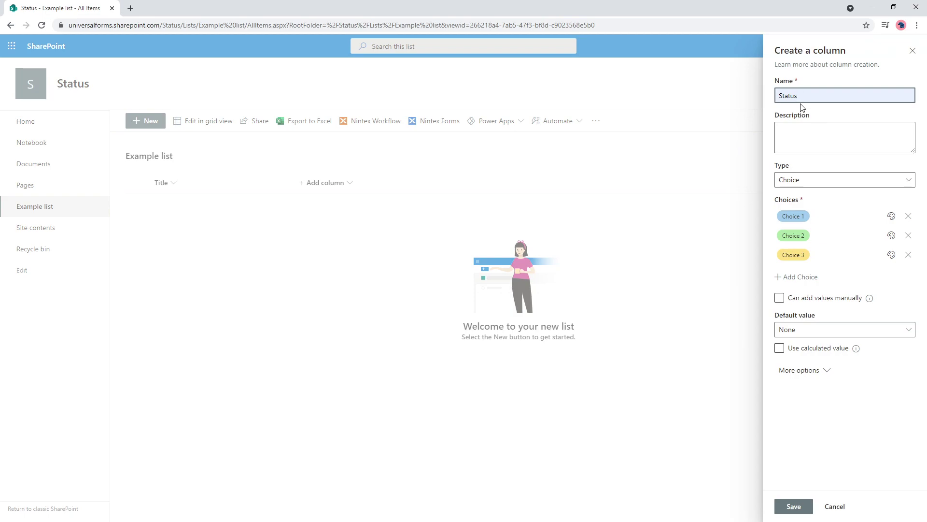
# Step: Rename the three default choices to Not scheduled, Scheduled and In progress
pyautogui.click(793, 216)
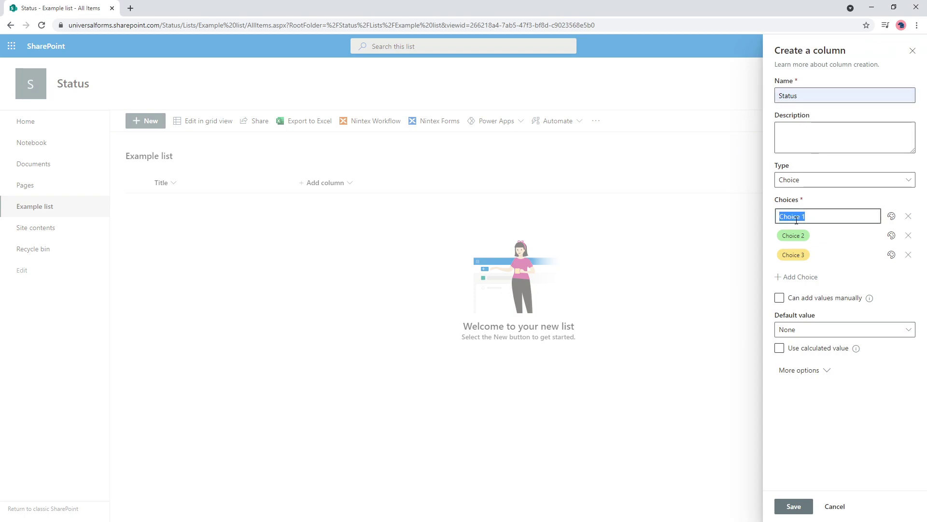
pyautogui.write('Not scheduled')
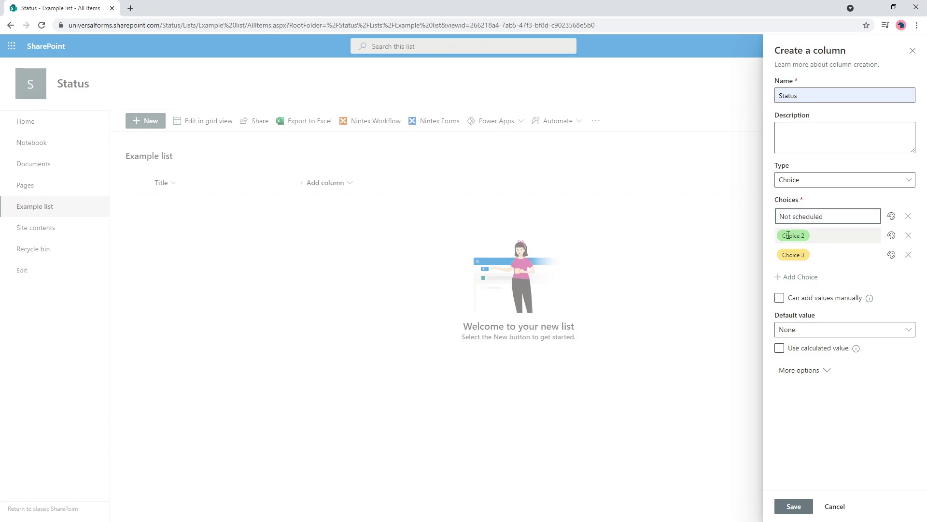
pyautogui.click(790, 235)
pyautogui.write('Scheduled')
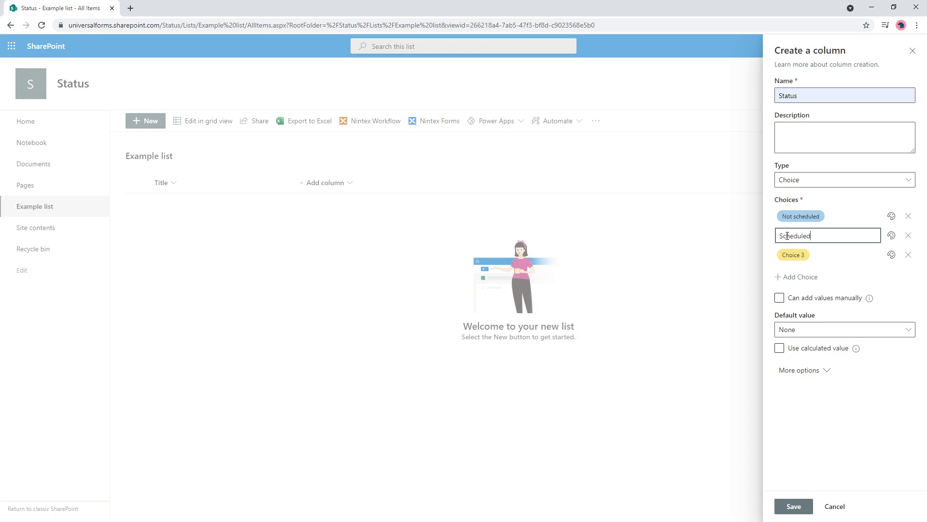
pyautogui.click(787, 255)
pyautogui.press('BackSpace')
pyautogui.write('In progress')
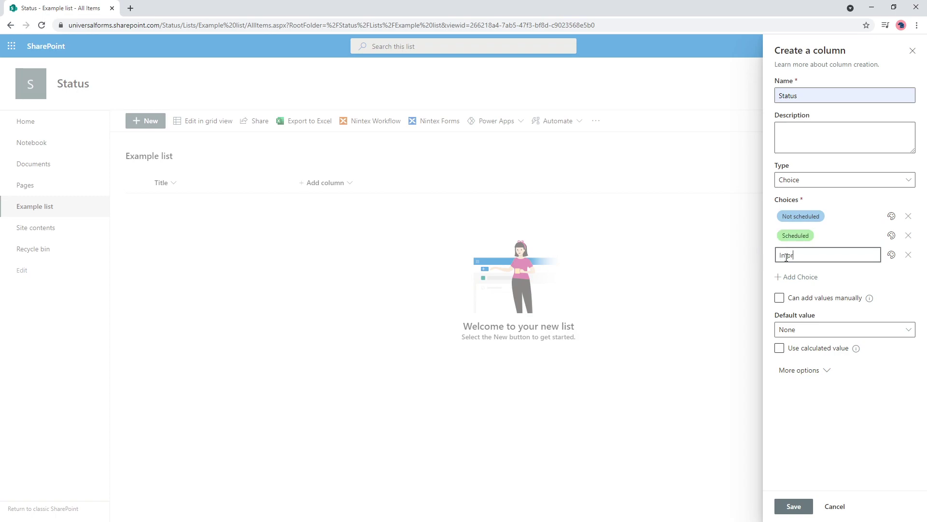
# Step: Add a fourth choice named Completed and save the column
pyautogui.click(818, 277)
pyautogui.click(777, 276)
pyautogui.write('Completed')
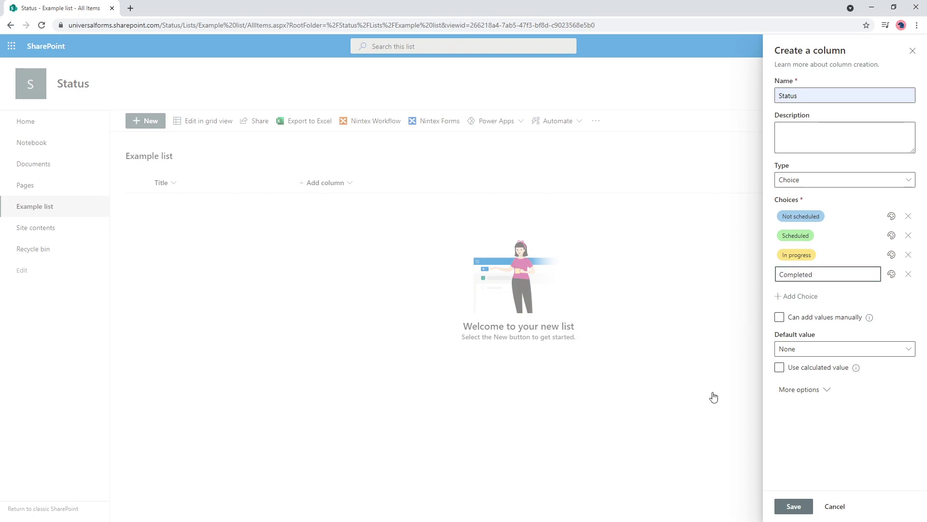
pyautogui.click(791, 508)
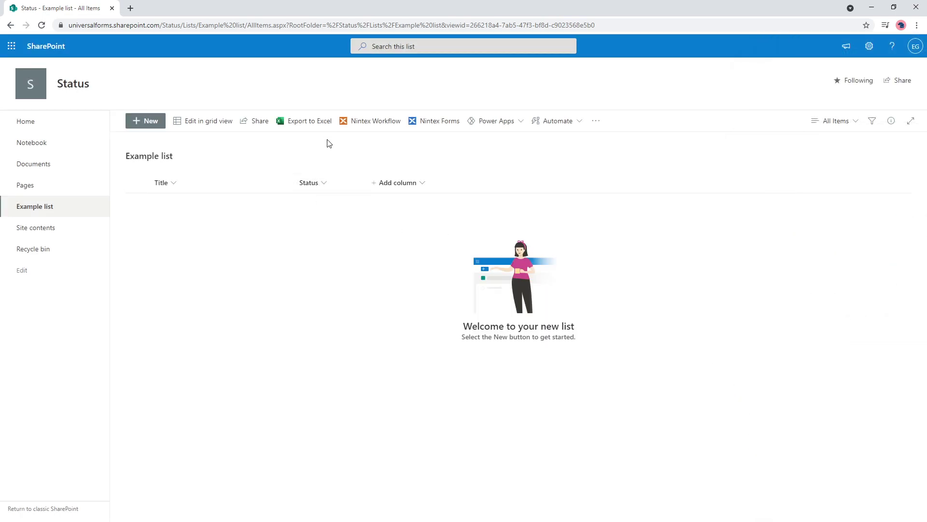
# Step: Create a Nintex form for the list with the New Responsive Designer and show its SharePoint Columns controls
pyautogui.click(424, 125)
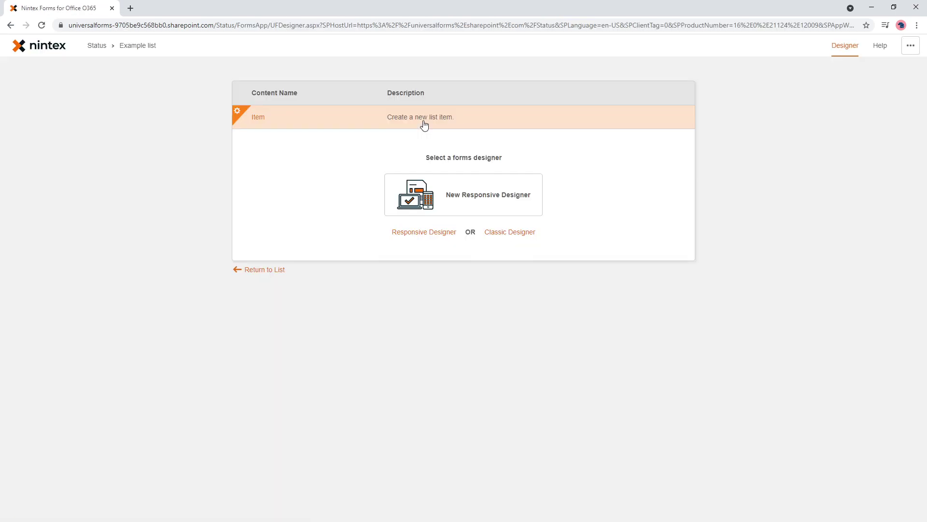
pyautogui.click(458, 205)
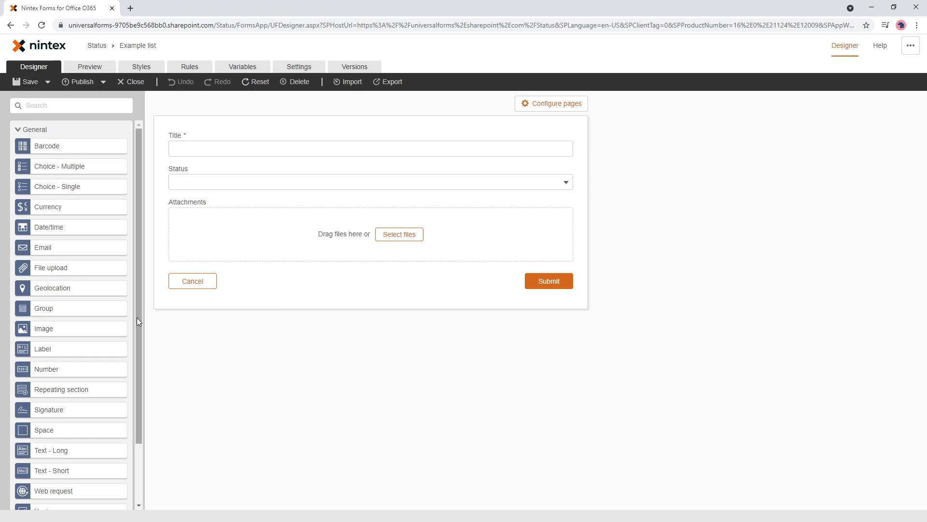
pyautogui.scroll(-2, 137, 318)
pyautogui.click(69, 491)
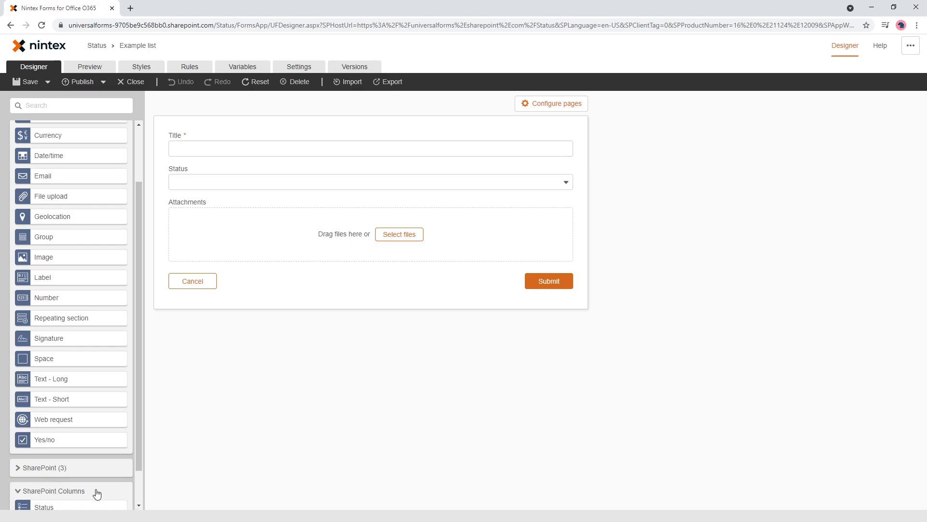
pyautogui.scroll(-1, 96, 495)
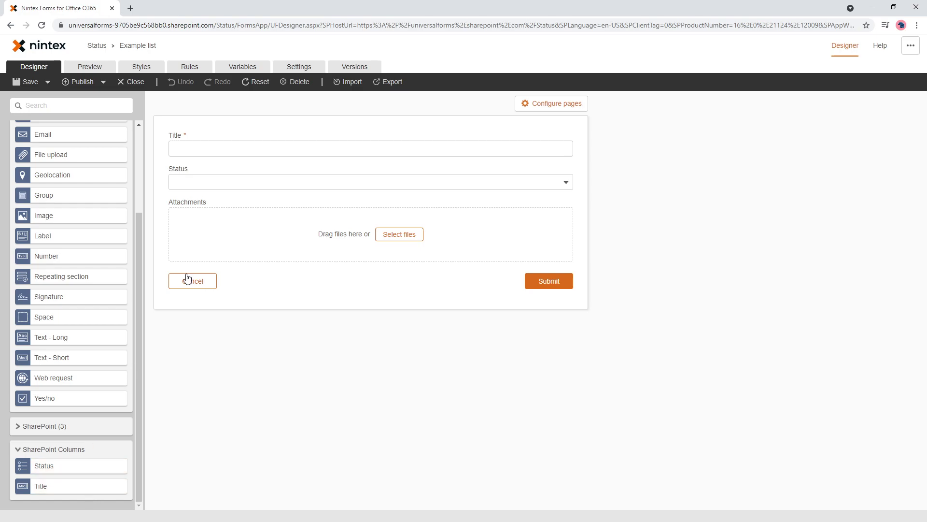
# Step: Preview the form to check the options offered by the Status drop-down, and return to the designer
pyautogui.click(95, 68)
pyautogui.click(345, 167)
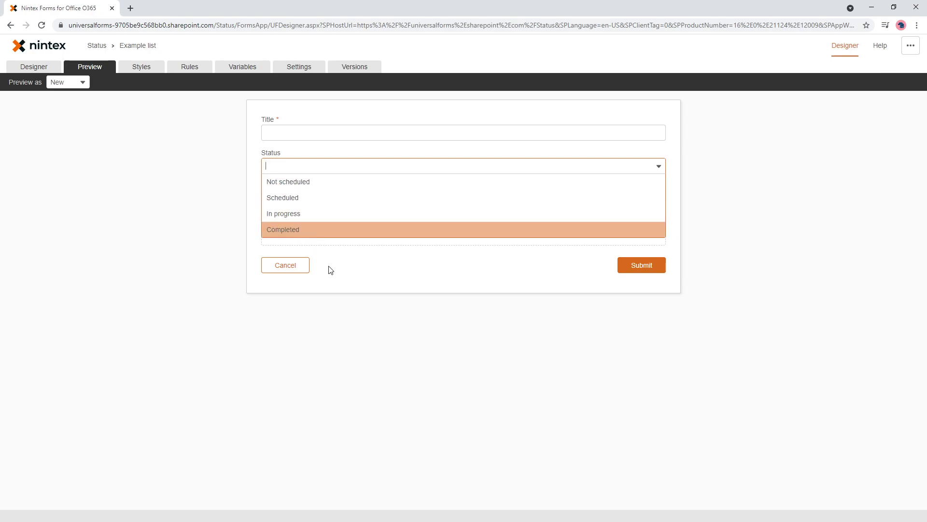
pyautogui.click(211, 175)
pyautogui.click(36, 71)
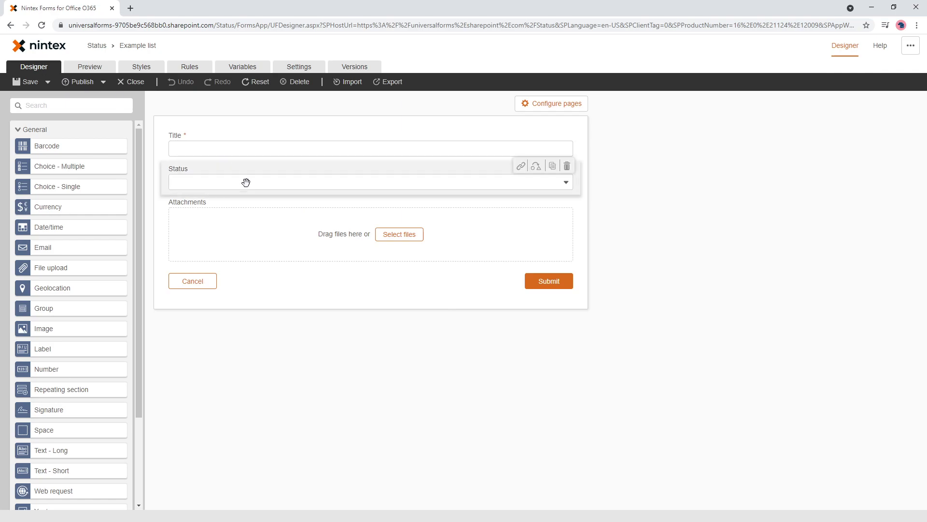
# Step: Set the Status control's Read-only option to Yes and check it in the form preview
pyautogui.click(244, 182)
pyautogui.scroll(-2, 789, 410)
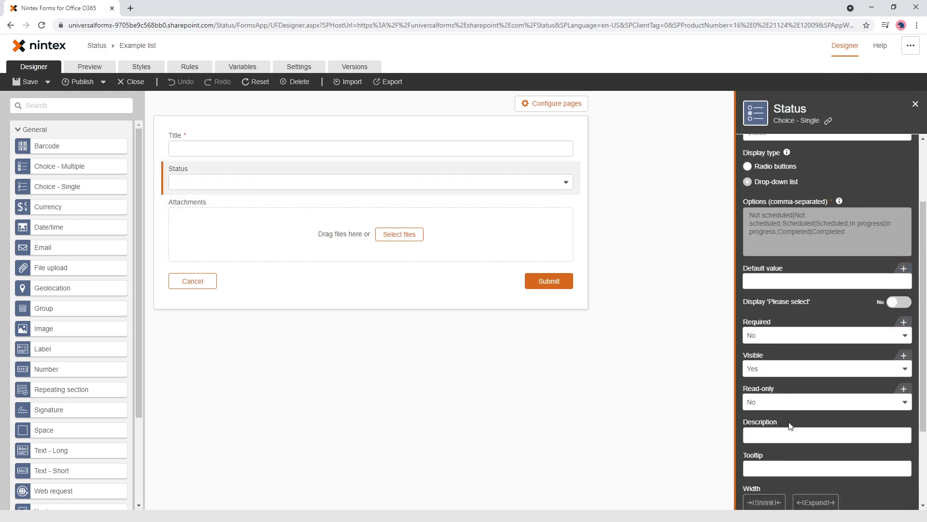
pyautogui.click(773, 402)
pyautogui.click(773, 418)
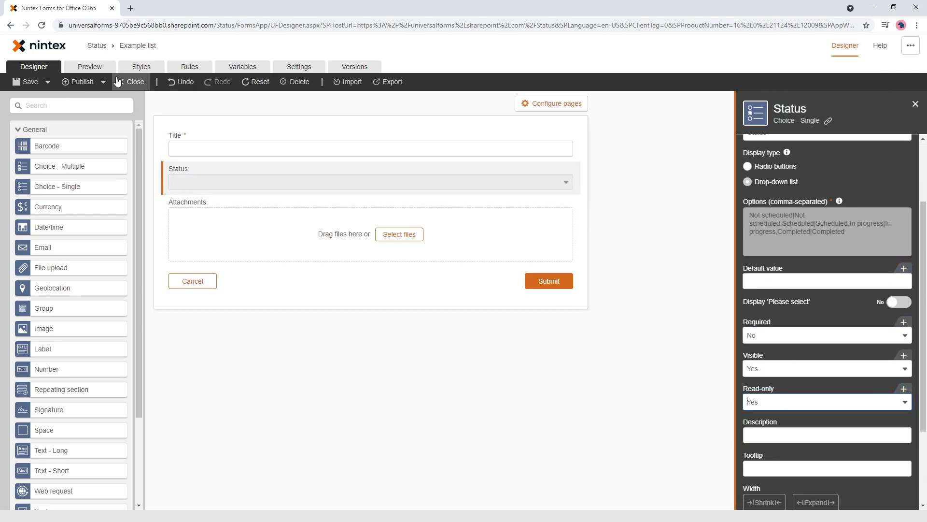
pyautogui.click(90, 66)
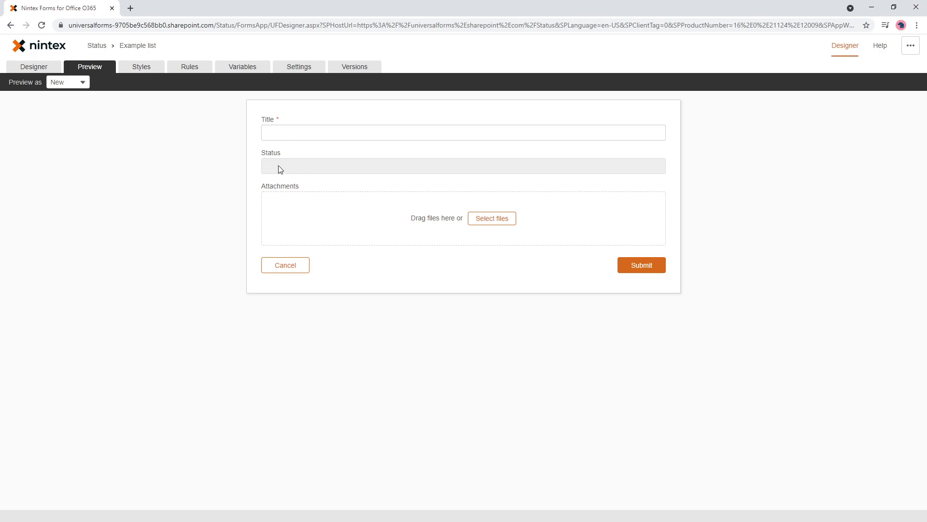
pyautogui.click(48, 68)
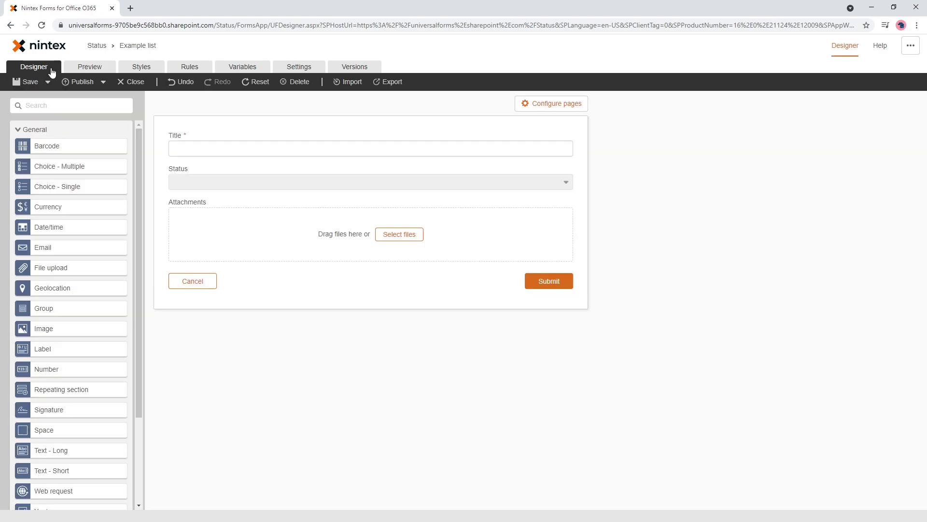
# Step: Place a Date/time control between Title and Status and title it Date
pyautogui.moveTo(71, 231); pyautogui.dragTo(246, 175)
pyautogui.click(246, 175)
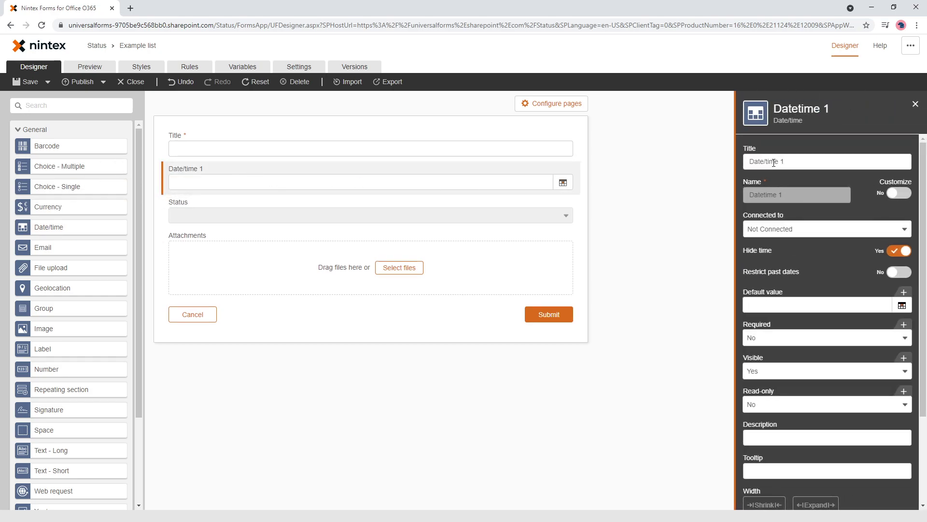
pyautogui.moveTo(765, 161); pyautogui.dragTo(806, 162)
pyautogui.press('BackSpace')
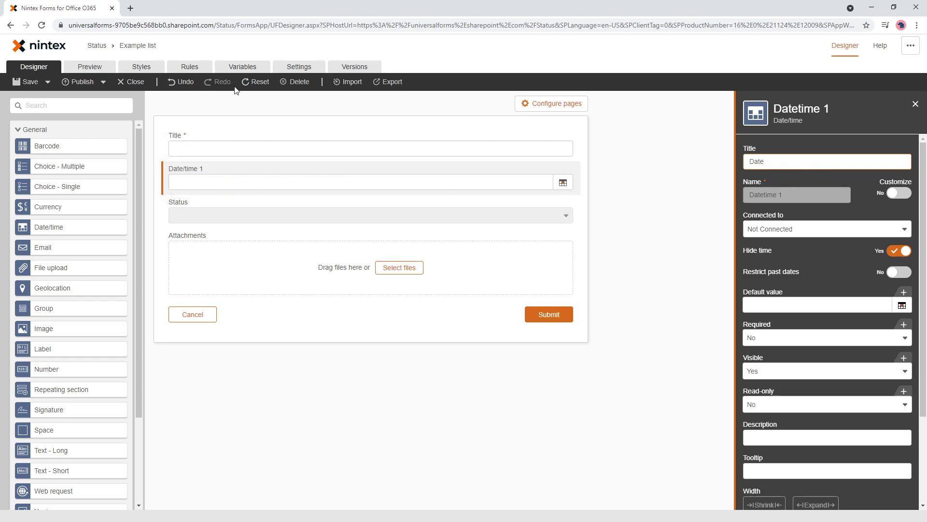
# Step: Start a form rule named "Set status" with the condition that Date is filled
pyautogui.click(189, 69)
pyautogui.click(688, 128)
pyautogui.click(334, 174)
pyautogui.write('Se')
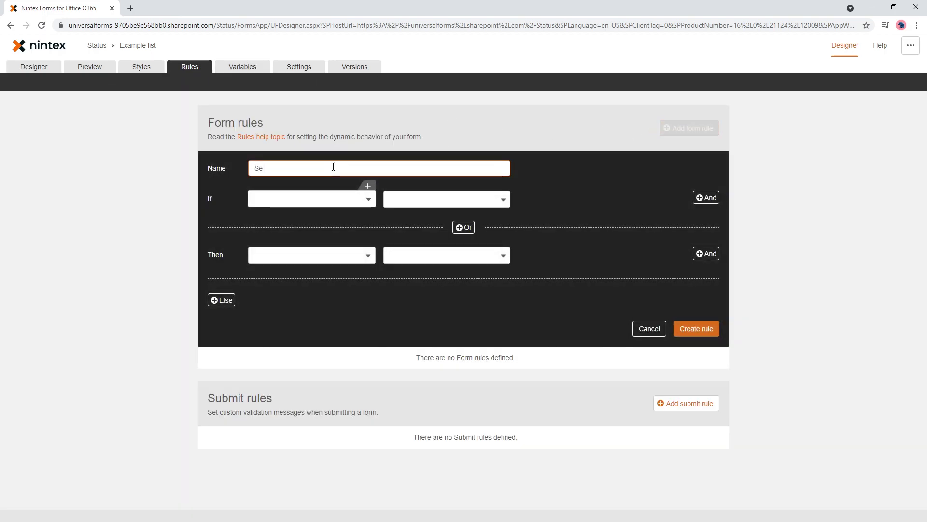
pyautogui.write('t status')
pyautogui.click(325, 199)
pyautogui.click(340, 214)
pyautogui.click(437, 199)
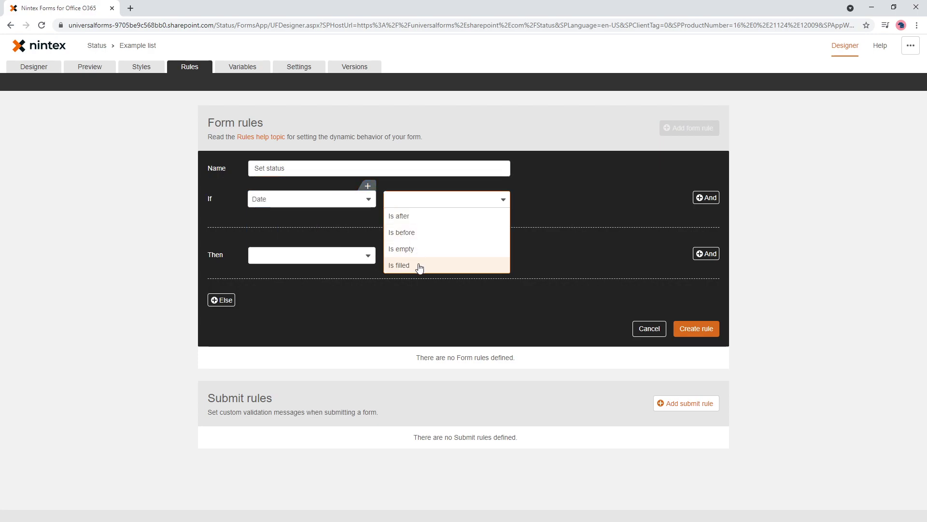
pyautogui.click(419, 265)
# Step: Make the rule's Then action set the Status value to Scheduled
pyautogui.click(314, 255)
pyautogui.click(286, 321)
pyautogui.click(421, 256)
pyautogui.scroll(-3, 422, 333)
pyautogui.click(413, 357)
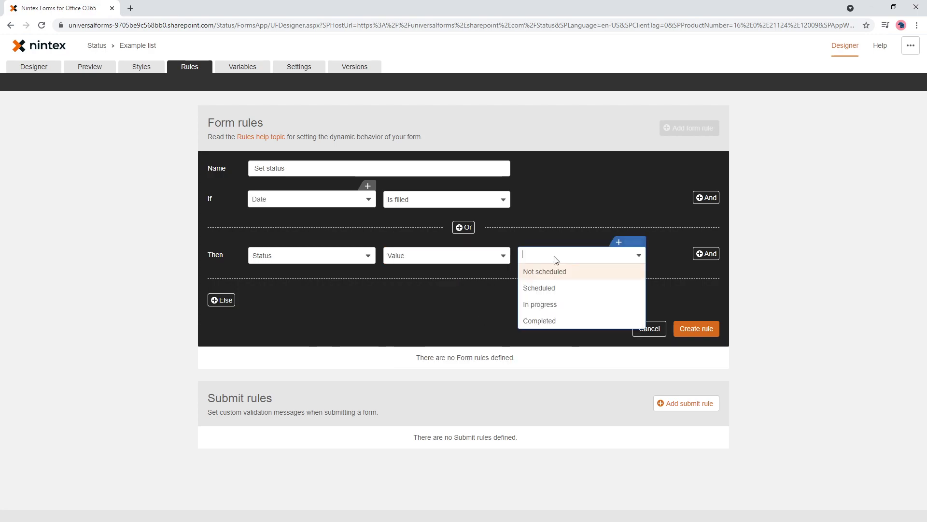
pyautogui.click(554, 289)
# Step: Add an Else action that sets the Status value to Not scheduled, and create the rule
pyautogui.click(227, 299)
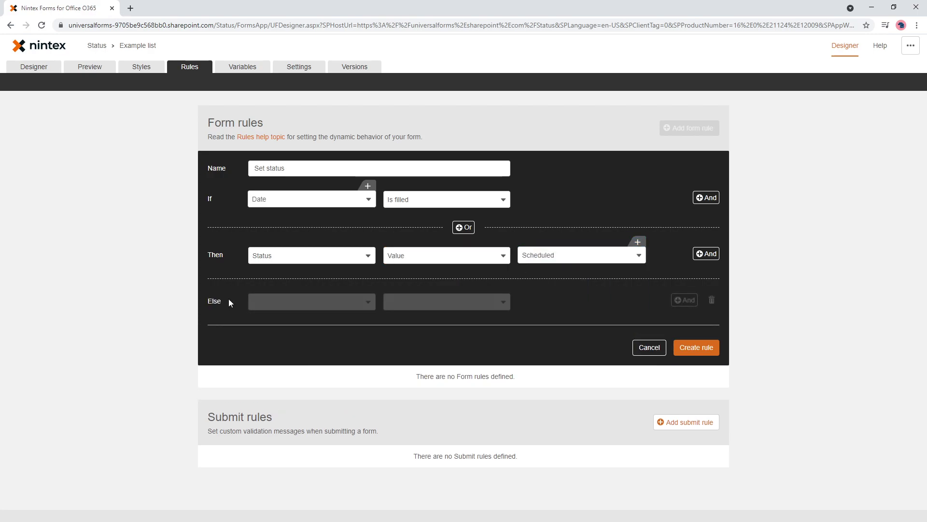
pyautogui.click(286, 304)
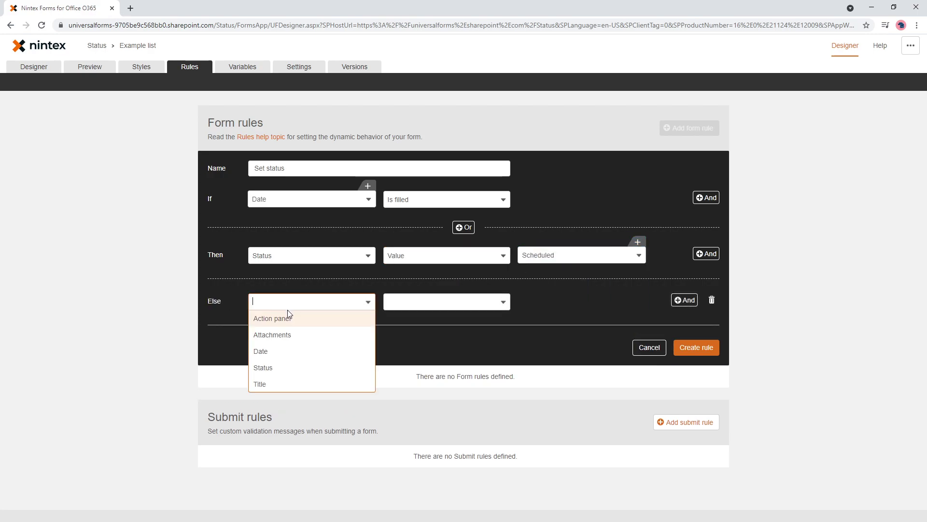
pyautogui.click(293, 367)
pyautogui.click(407, 304)
pyautogui.scroll(-2, 412, 367)
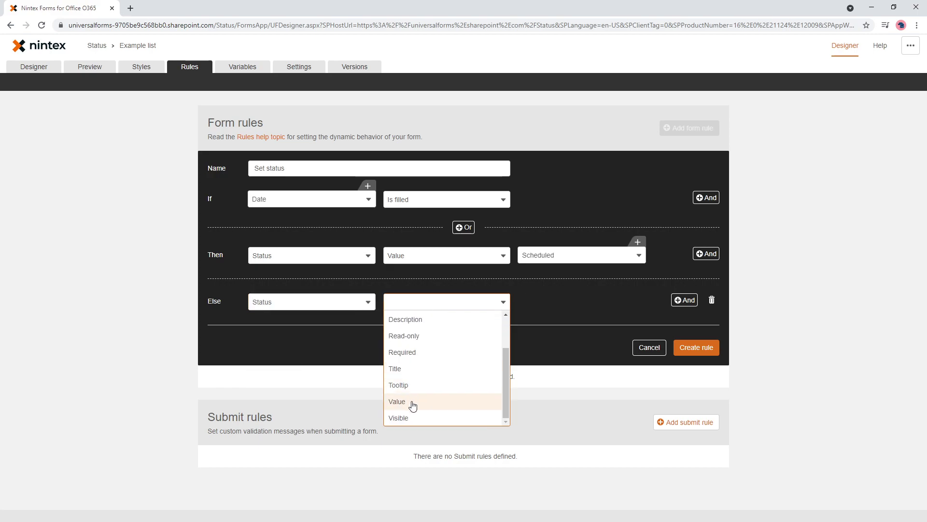
pyautogui.click(420, 401)
pyautogui.click(551, 322)
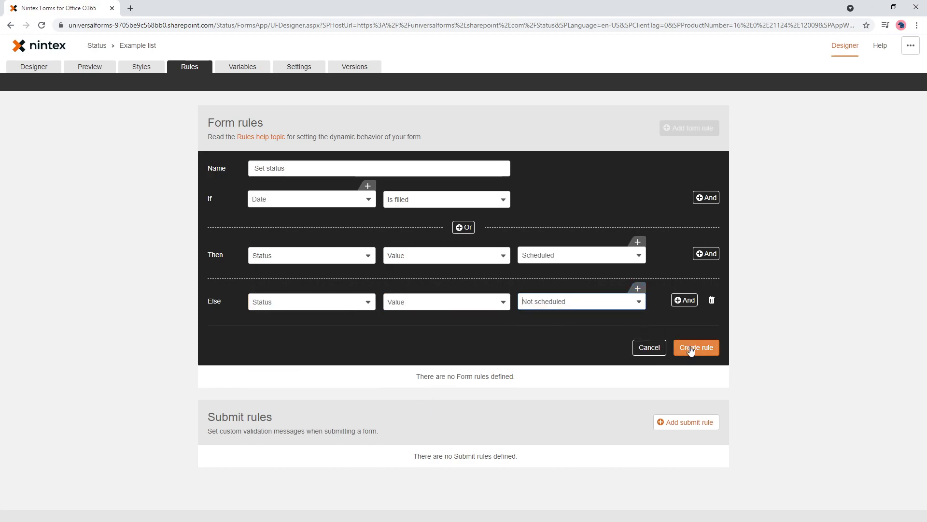
pyautogui.click(691, 348)
# Step: Test the rule in the form preview by choosing 8 Apr 2021 as the Date and clearing it again
pyautogui.click(93, 69)
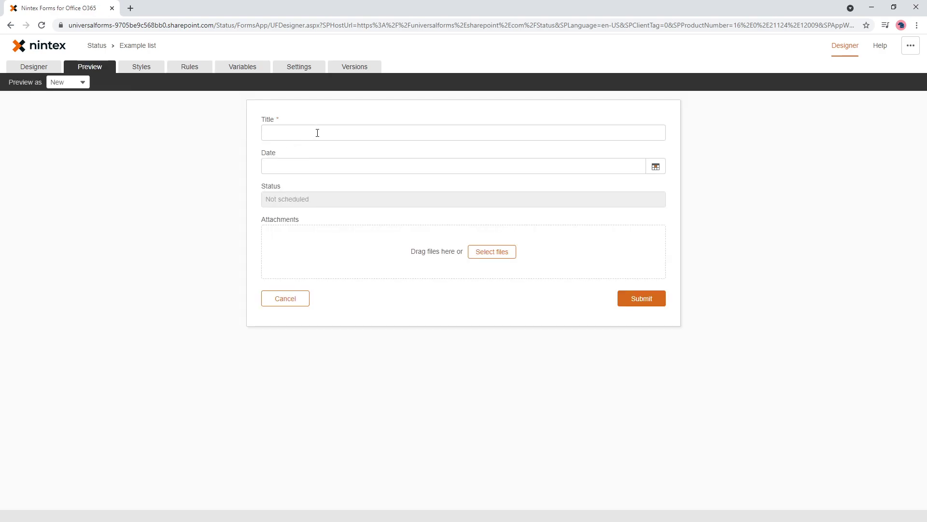
pyautogui.click(321, 166)
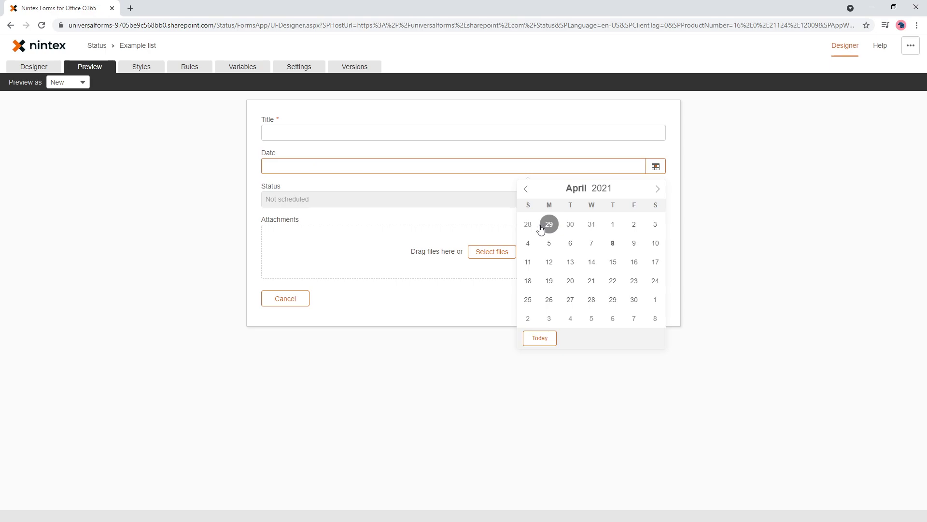
pyautogui.click(613, 242)
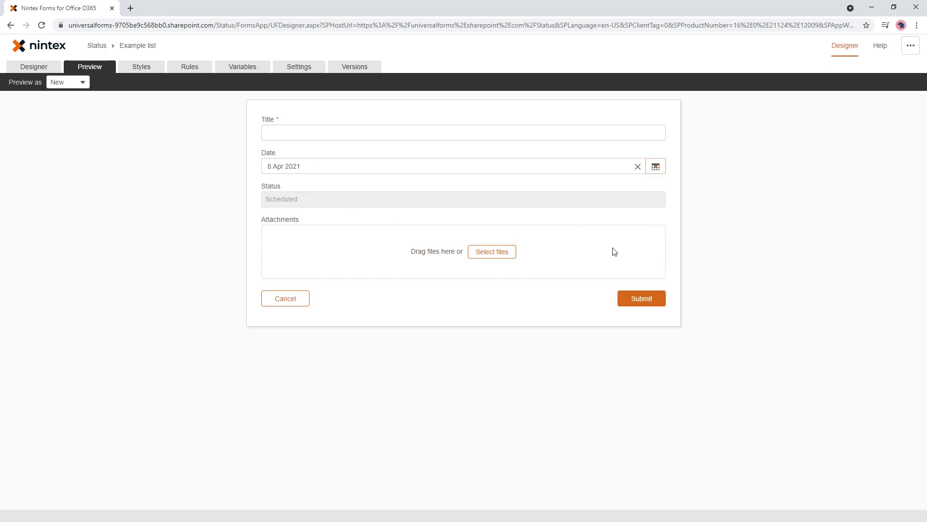
pyautogui.click(638, 166)
pyautogui.click(40, 69)
# Step: Set the Date control's Required option to Yes
pyautogui.click(310, 179)
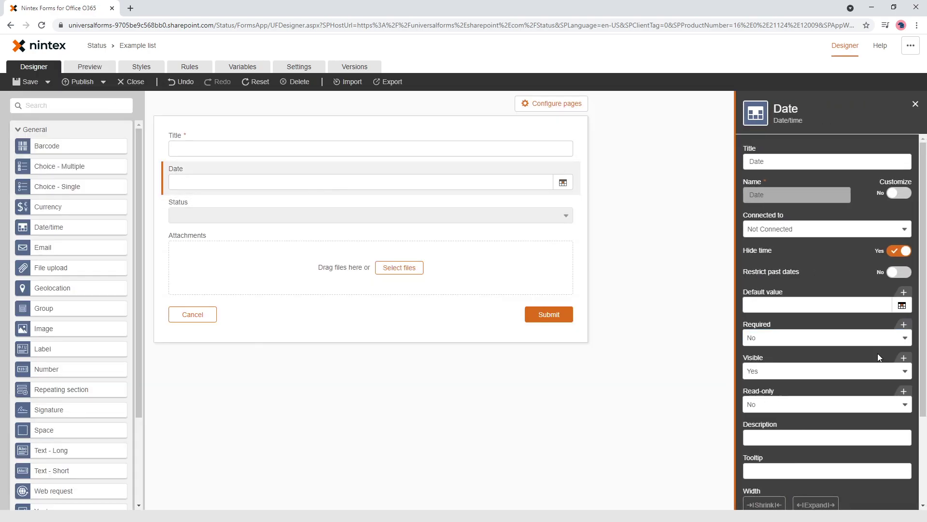
pyautogui.click(804, 338)
pyautogui.click(776, 357)
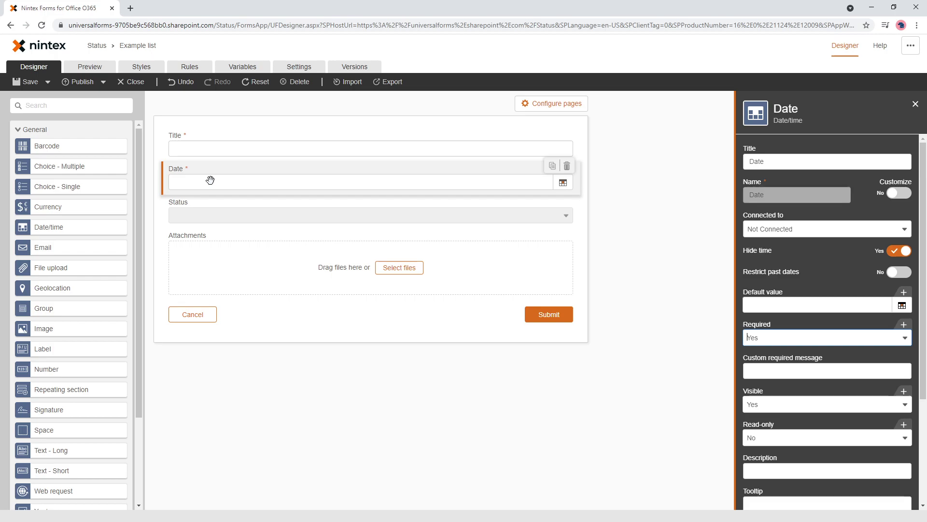
# Step: Add a new form rule named "Disable date control"
pyautogui.click(190, 67)
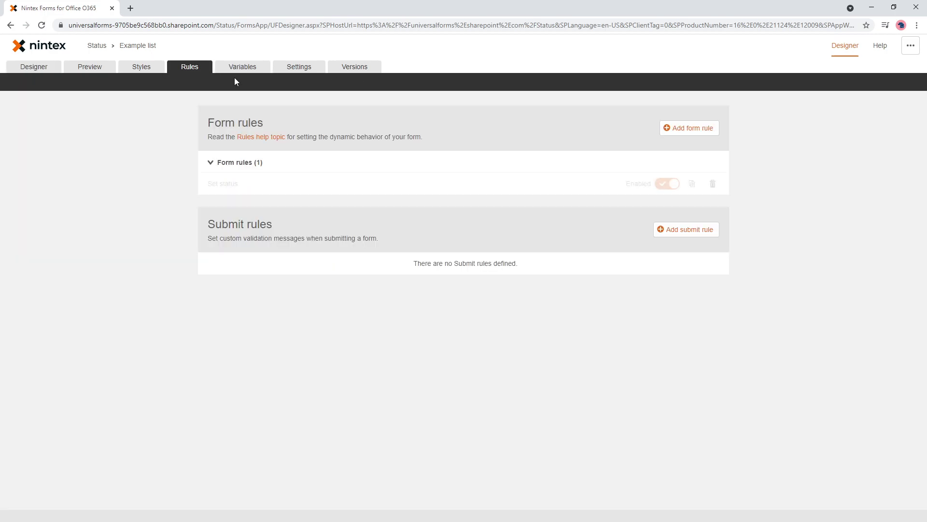
pyautogui.click(700, 129)
pyautogui.click(279, 168)
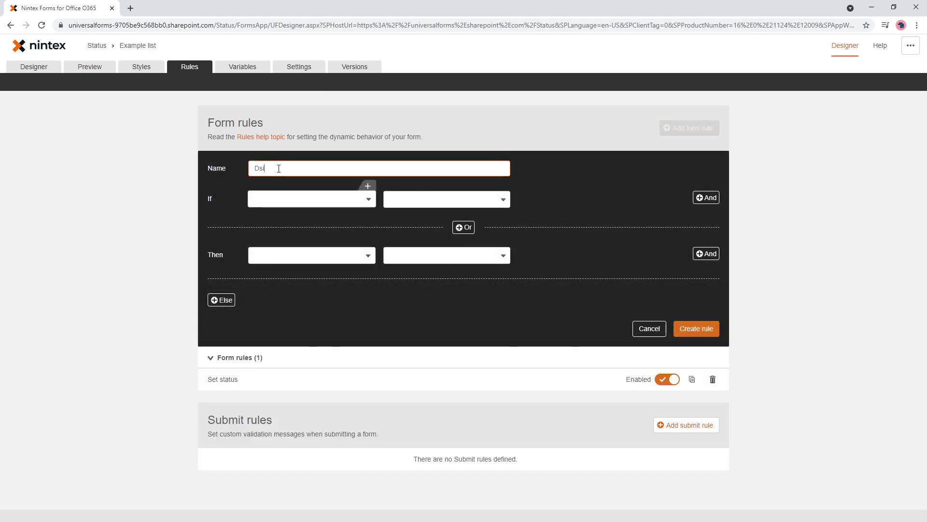
pyautogui.write('Disable date control')
# Step: Set the rule's If condition to the form mode variable Is New mode with the operator Is Yes
pyautogui.click(316, 196)
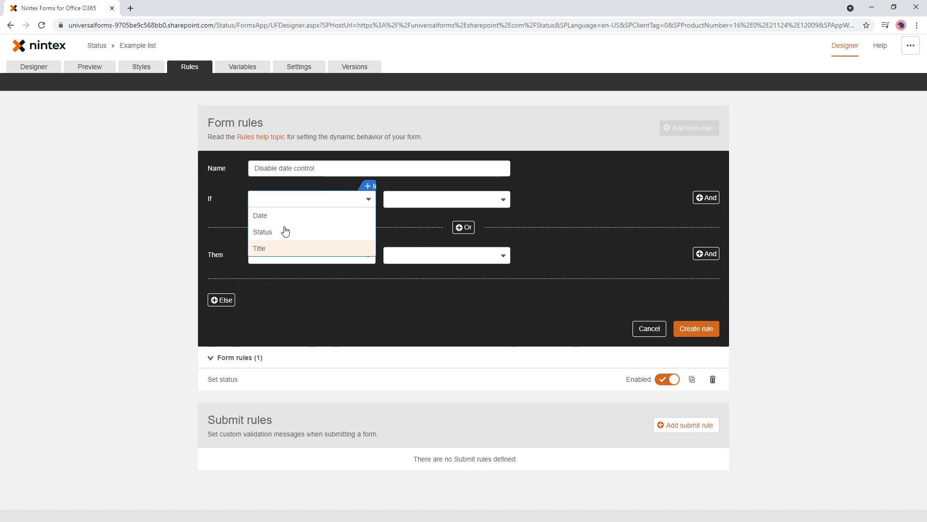
pyautogui.click(359, 186)
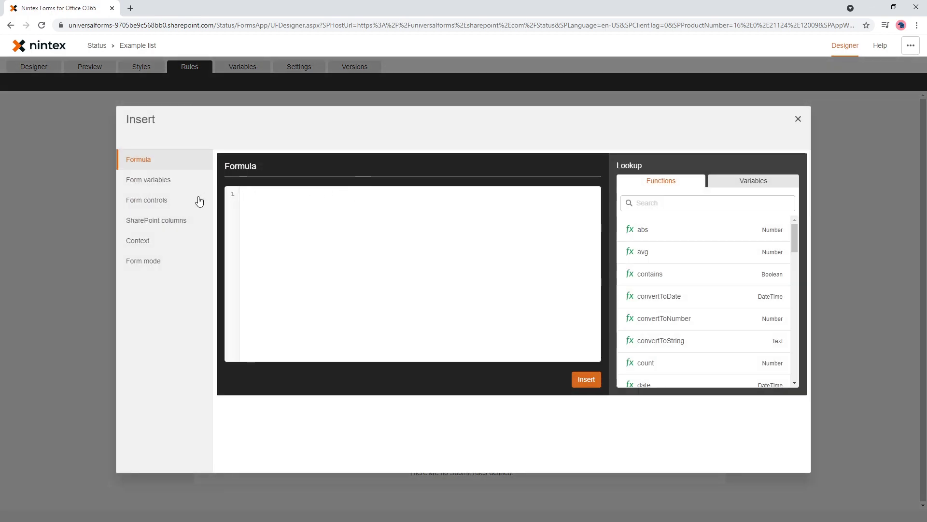
pyautogui.click(151, 260)
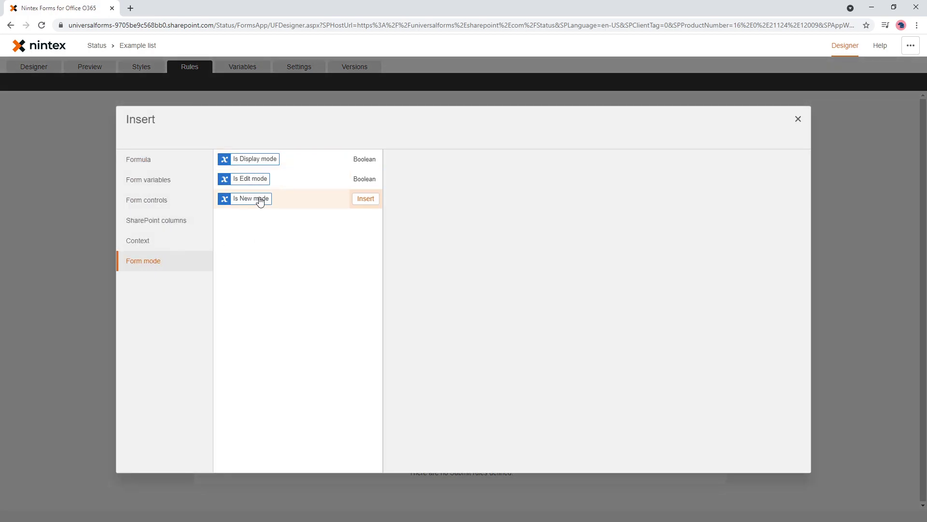
pyautogui.click(365, 199)
pyautogui.click(406, 204)
pyautogui.click(414, 218)
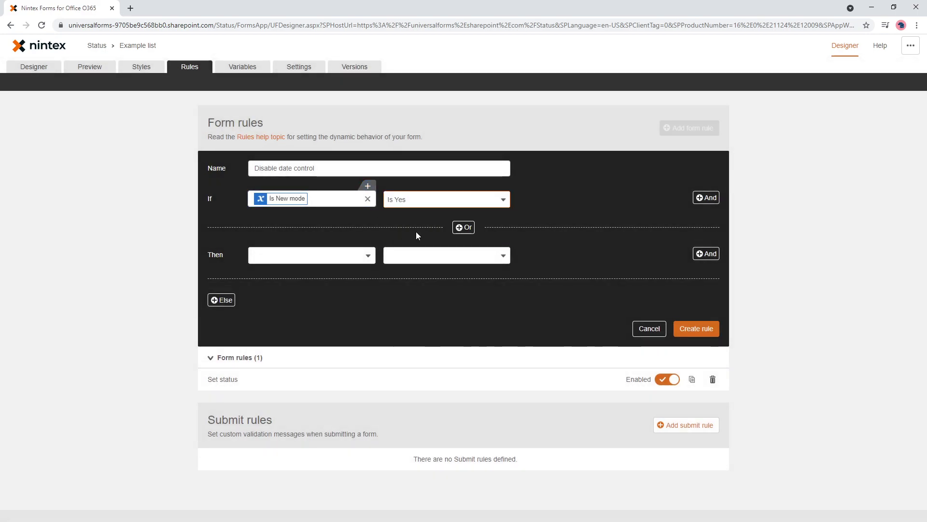
# Step: Make the rule's Then action set the Date control's Read-only property to No
pyautogui.click(319, 256)
pyautogui.click(277, 308)
pyautogui.click(401, 256)
pyautogui.scroll(-3, 406, 338)
pyautogui.click(411, 289)
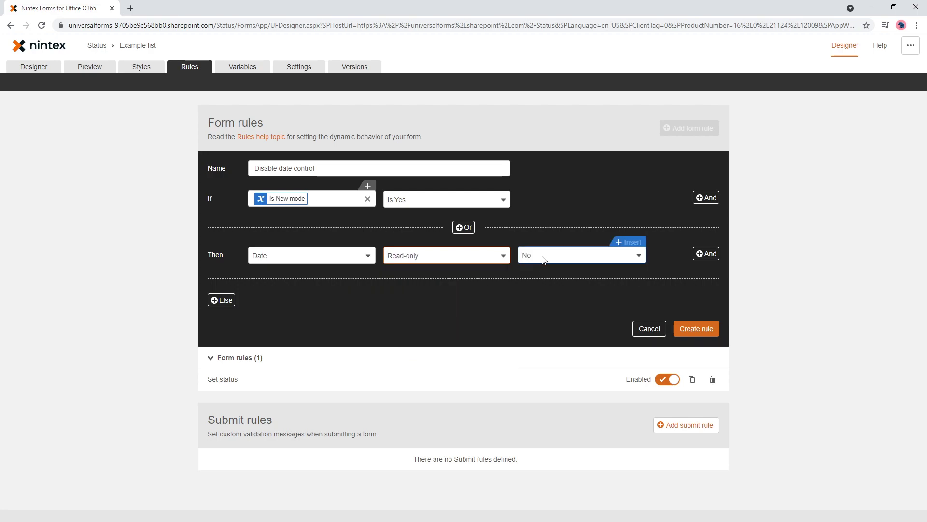
# Step: Add an Else action that sets the Date control's Read-only property to Yes, and create the rule
pyautogui.click(222, 299)
pyautogui.click(288, 301)
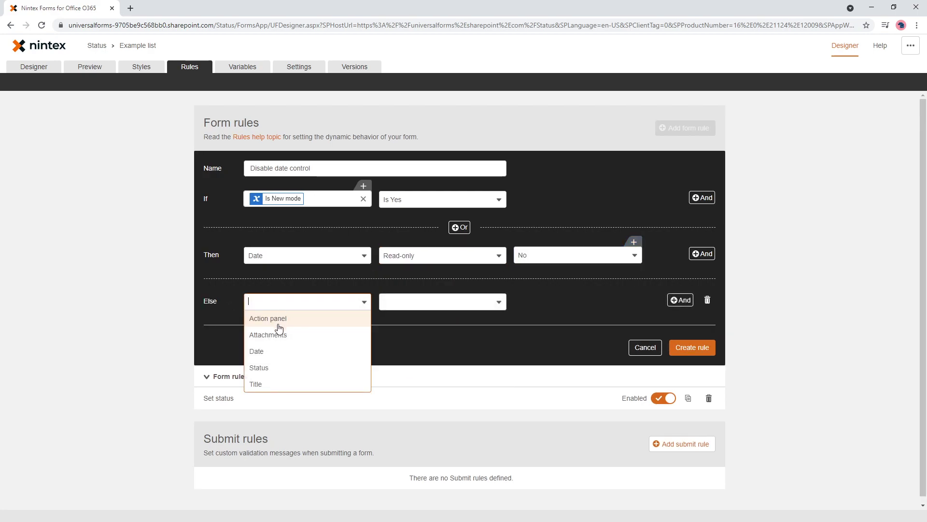
pyautogui.click(276, 352)
pyautogui.click(406, 302)
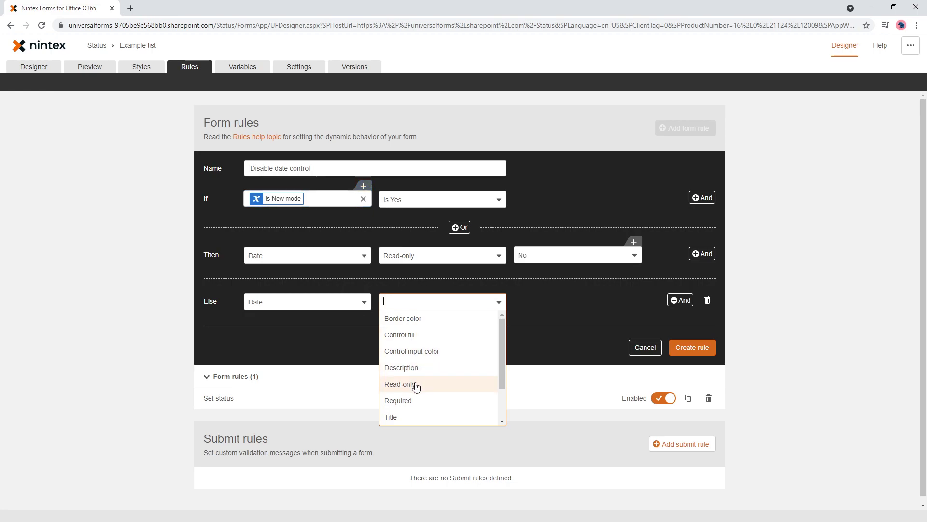
pyautogui.click(400, 384)
pyautogui.click(536, 302)
pyautogui.click(539, 318)
pyautogui.click(692, 347)
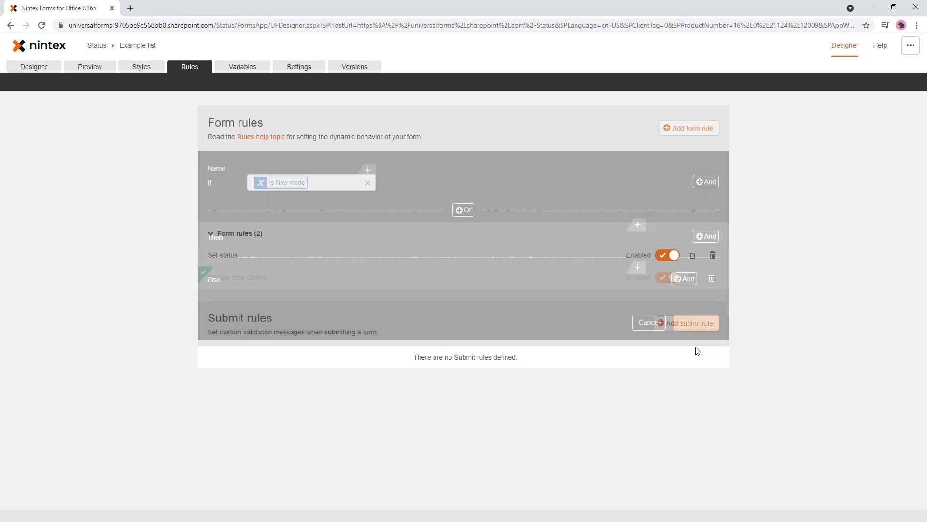
# Step: Test the rule in the form preview by choosing 8 Apr 2021 and 21 Apr 2021 as the Date, and preview the form in Edit mode
pyautogui.click(95, 71)
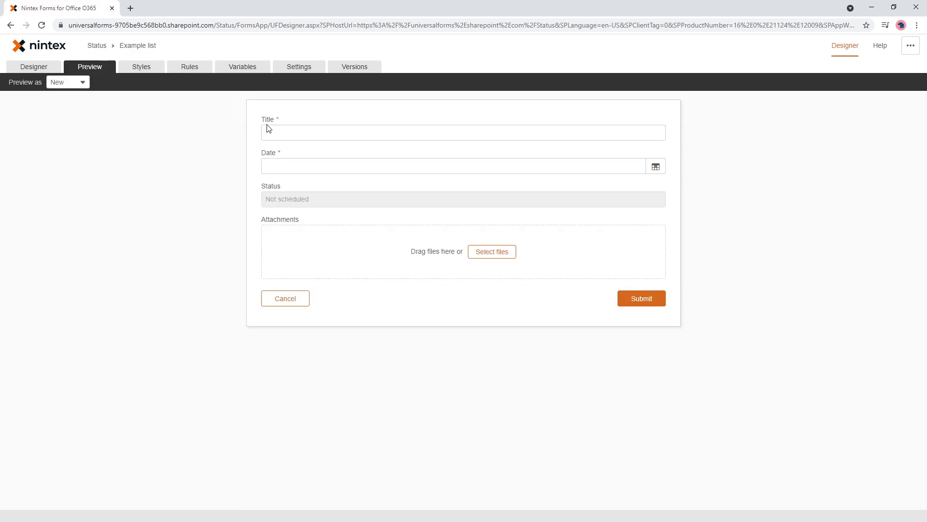
pyautogui.click(297, 167)
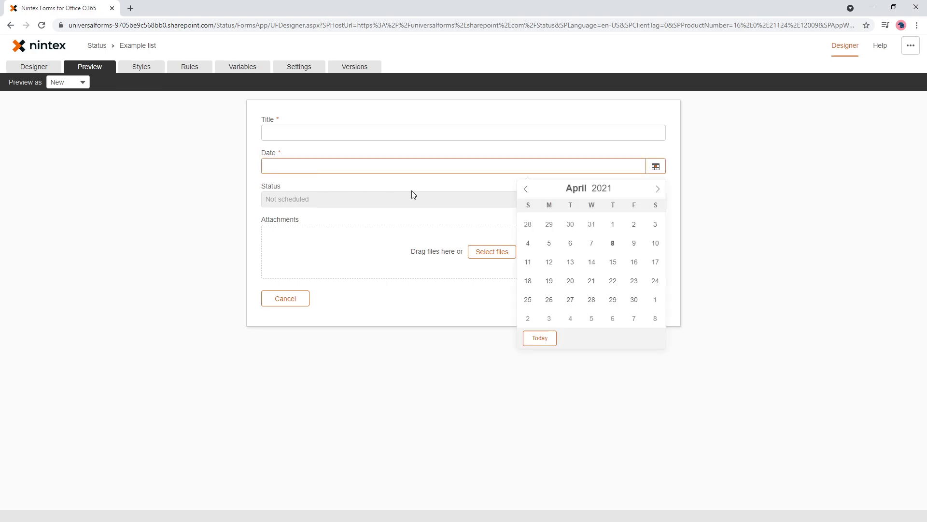
pyautogui.click(612, 243)
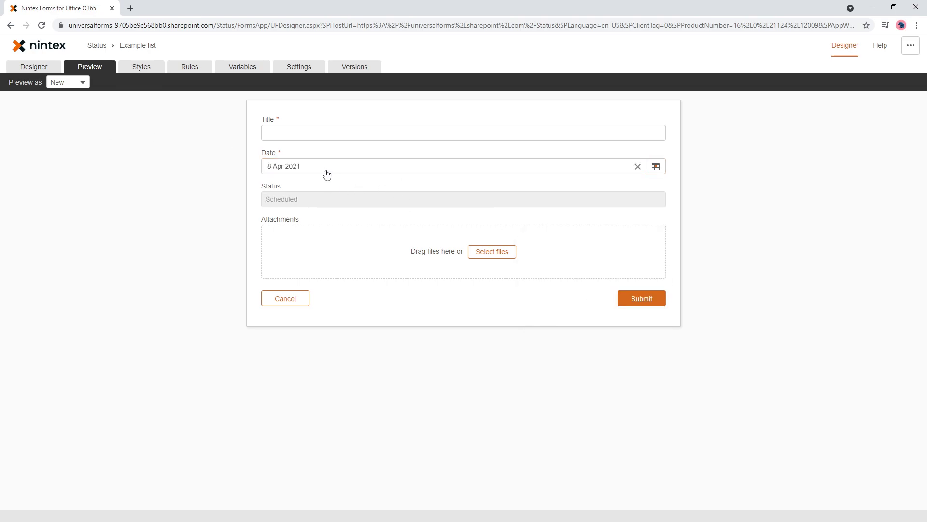
pyautogui.click(300, 167)
pyautogui.click(590, 282)
pyautogui.click(74, 85)
pyautogui.click(73, 119)
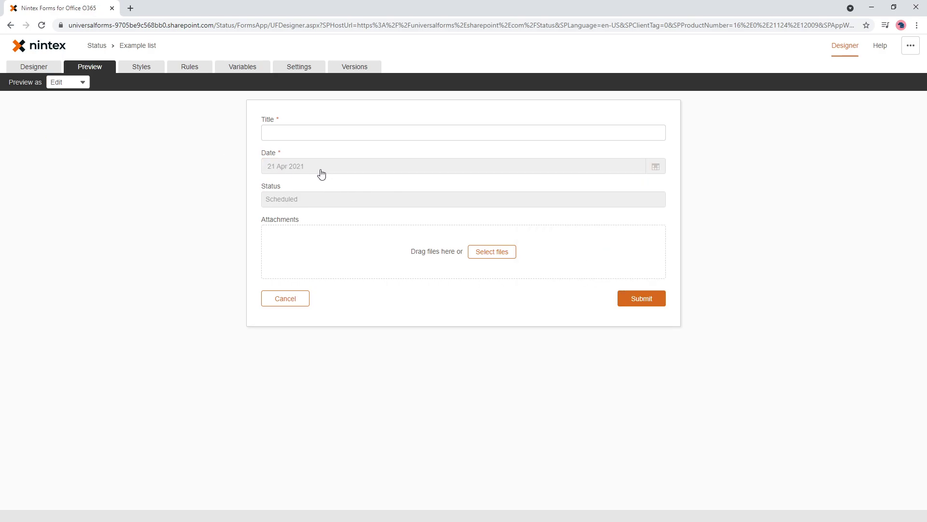
# Step: Delete the "Disable date control" form rule
pyautogui.click(192, 67)
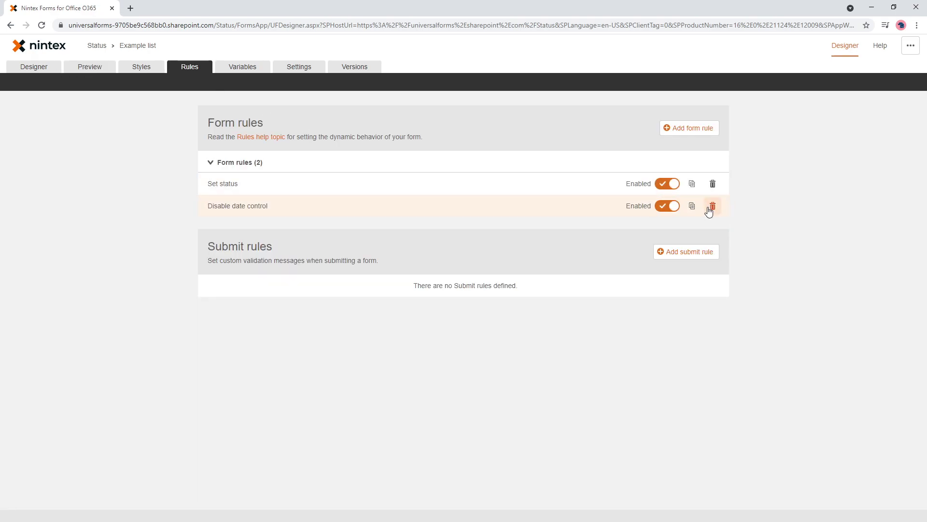
pyautogui.click(713, 206)
pyautogui.click(699, 261)
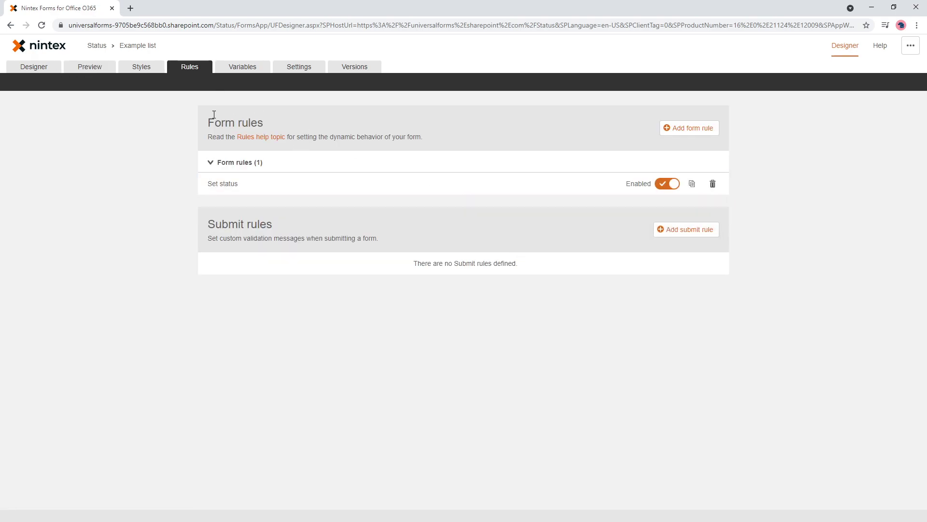
# Step: Set the Date control's Read-only property to the form mode variable Is New mode and preview the form
pyautogui.click(44, 70)
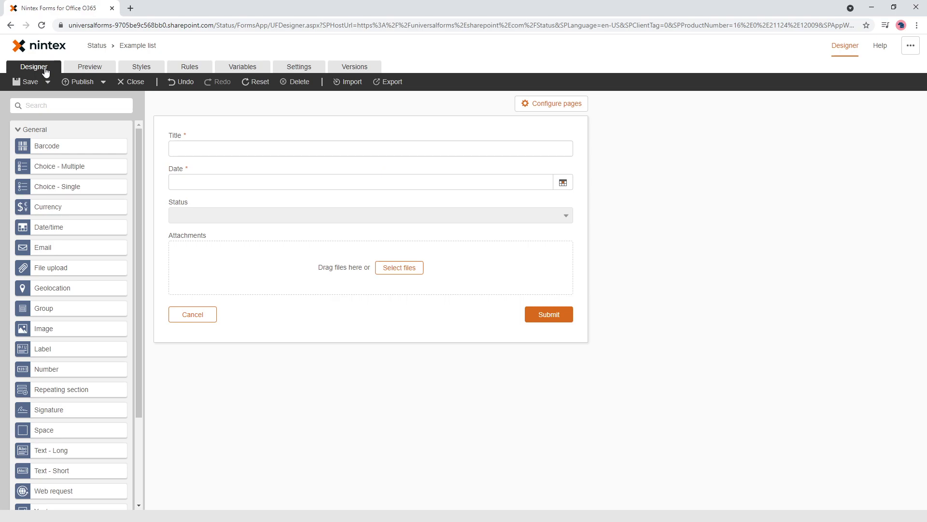
pyautogui.click(220, 181)
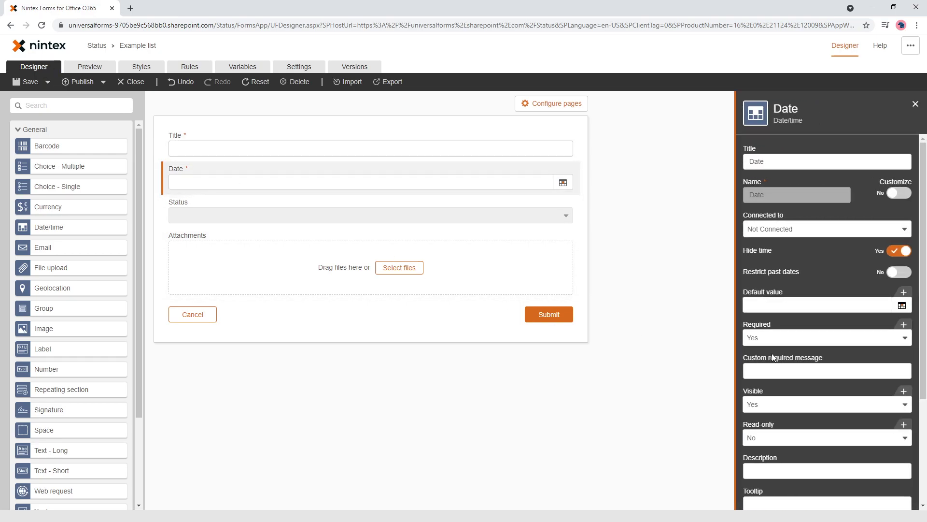
pyautogui.click(770, 439)
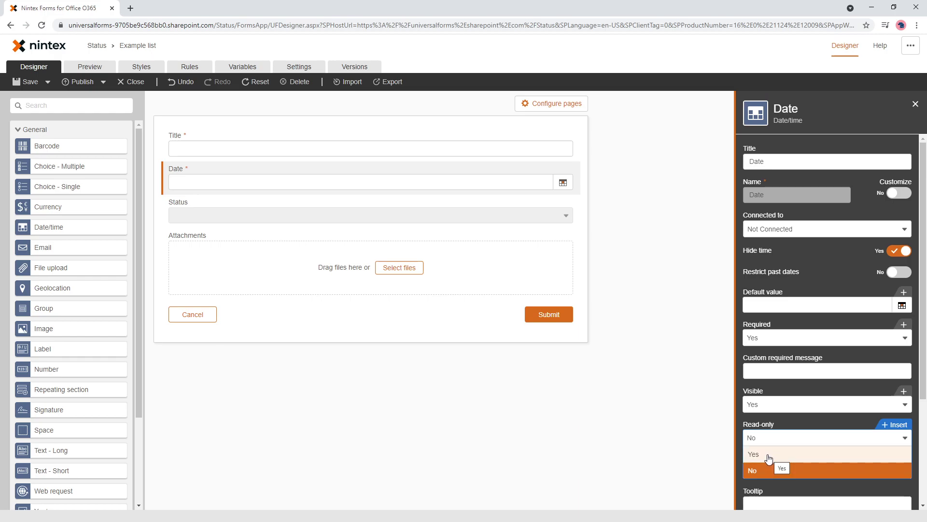
pyautogui.click(896, 425)
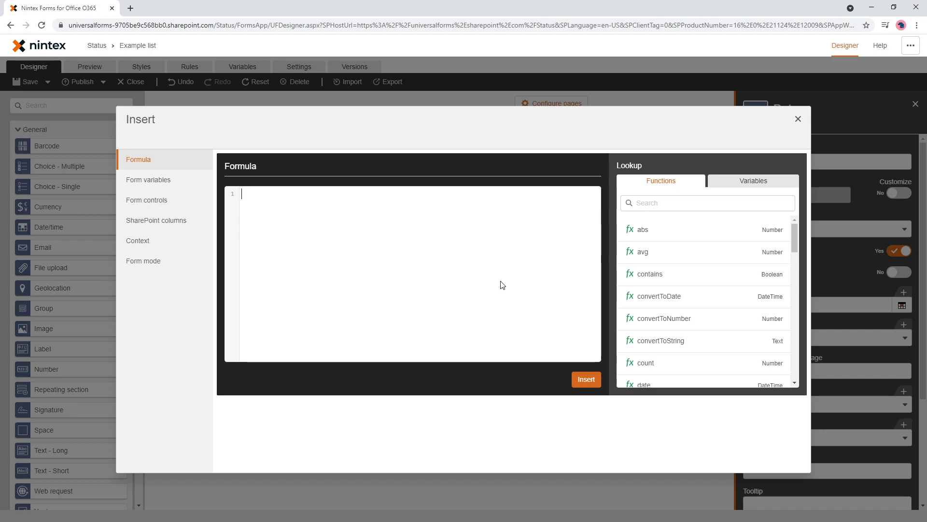
pyautogui.click(132, 263)
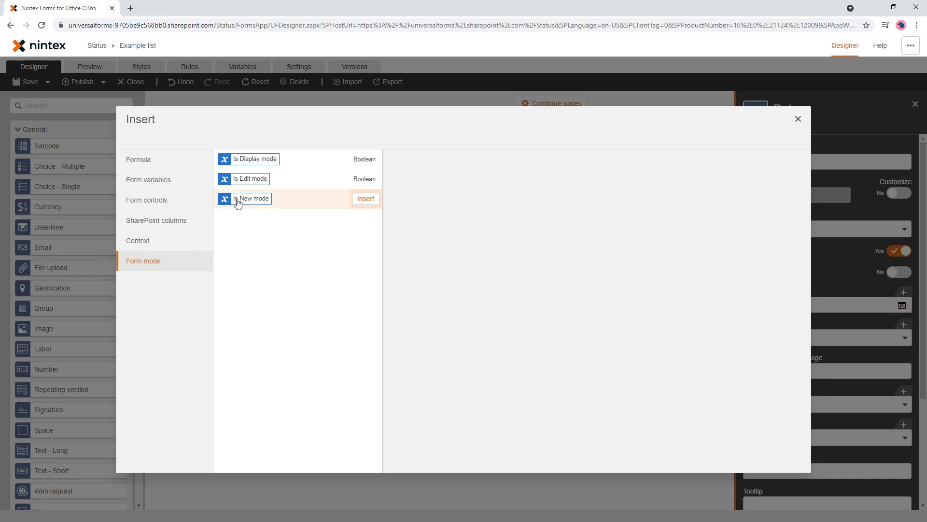
pyautogui.click(366, 199)
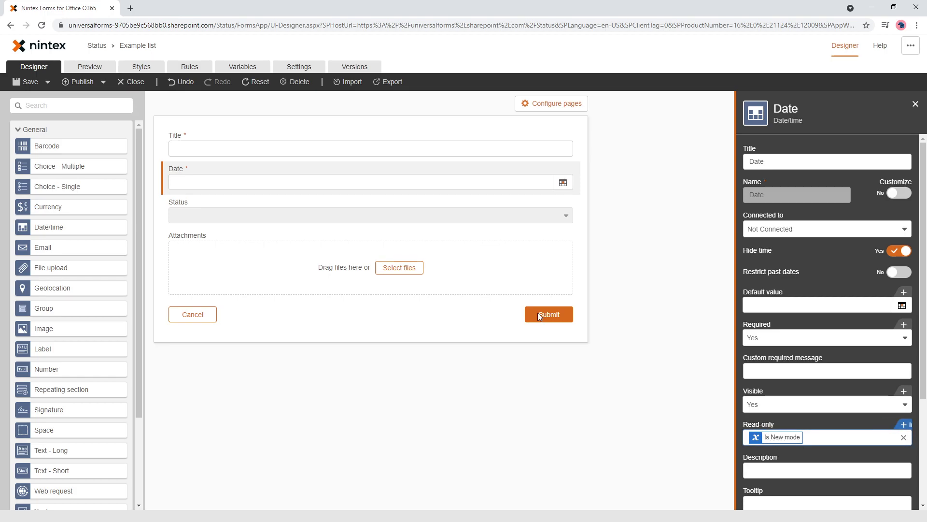
pyautogui.click(90, 67)
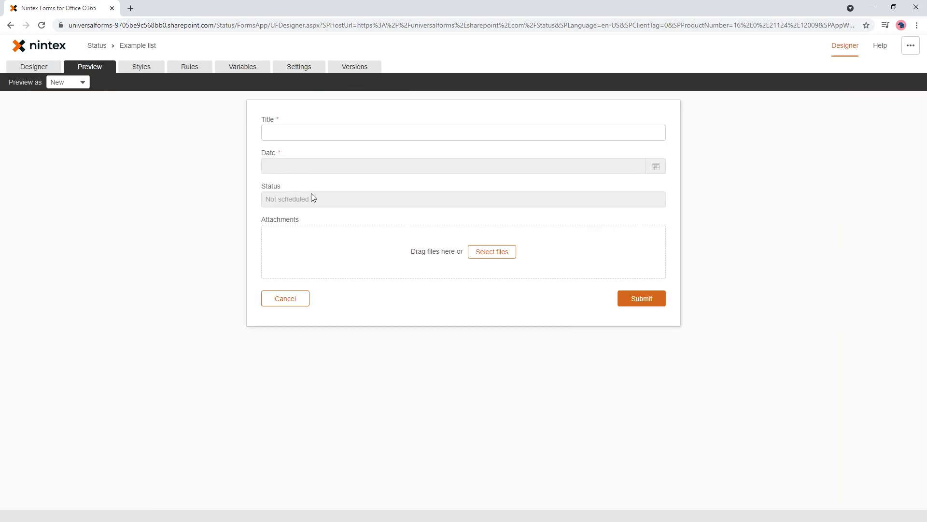
# Step: Replace the Date control's Read-only value with a formula containing Form mode.Is New mode, and check the form preview
pyautogui.click(36, 68)
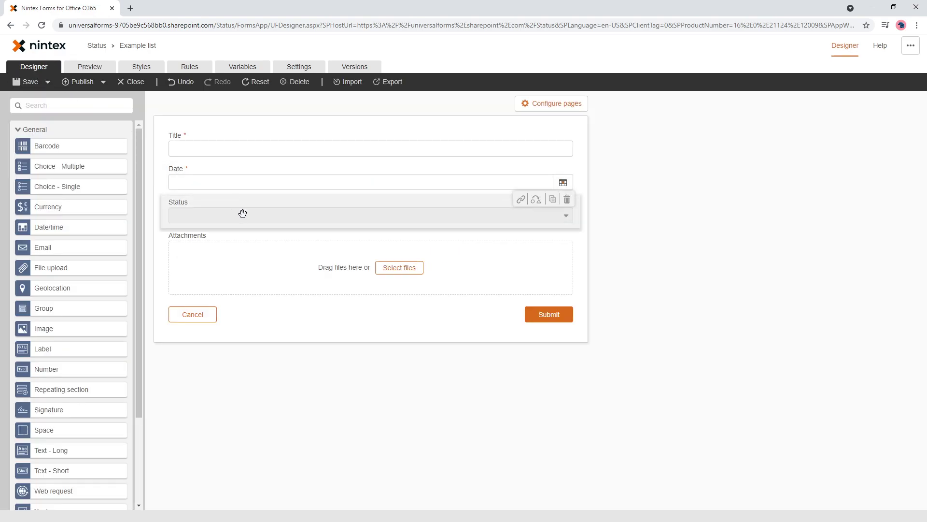
pyautogui.click(242, 182)
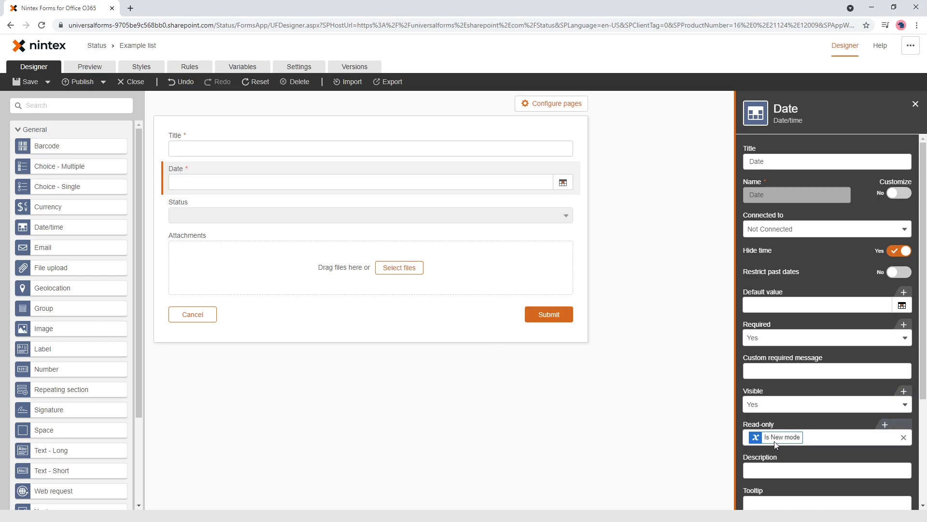
pyautogui.click(775, 438)
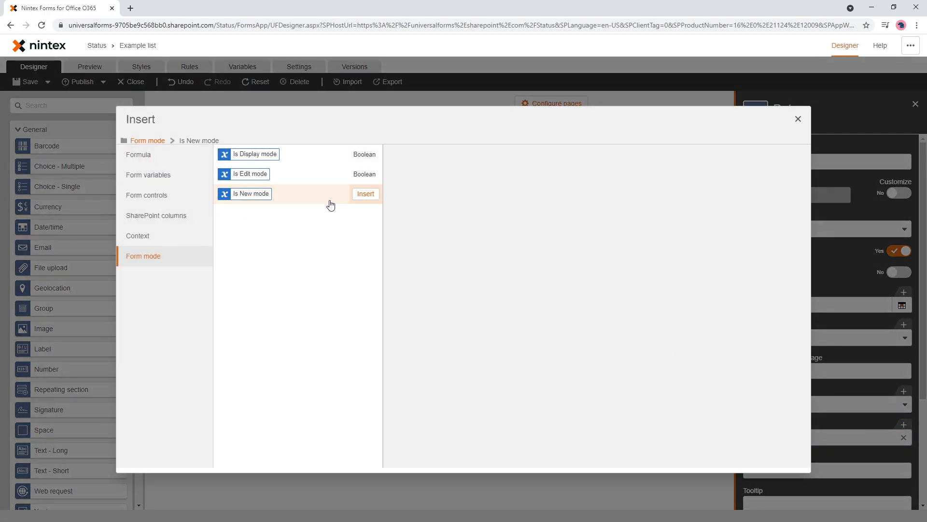
pyautogui.click(143, 156)
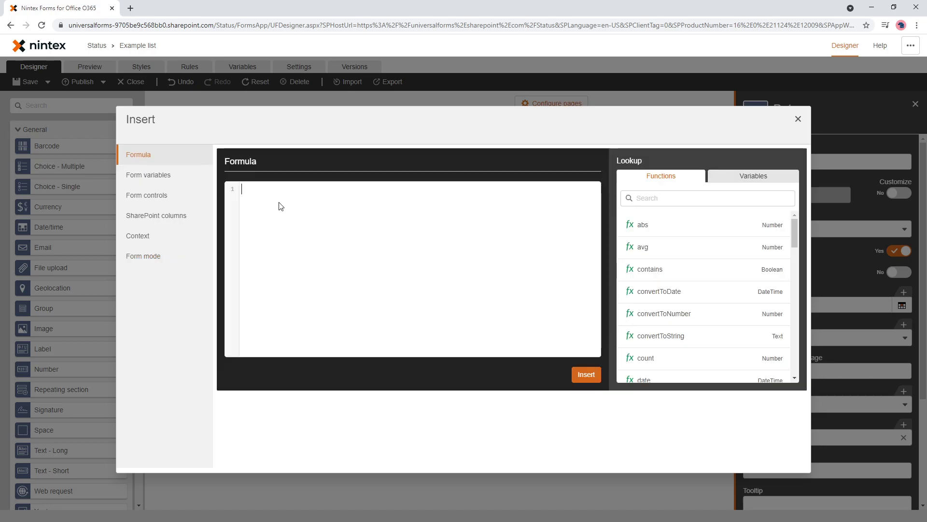
pyautogui.click(597, 208)
pyautogui.press('Down')
pyautogui.press('Down')
pyautogui.press('Down')
pyautogui.press('Up')
pyautogui.press('Return')
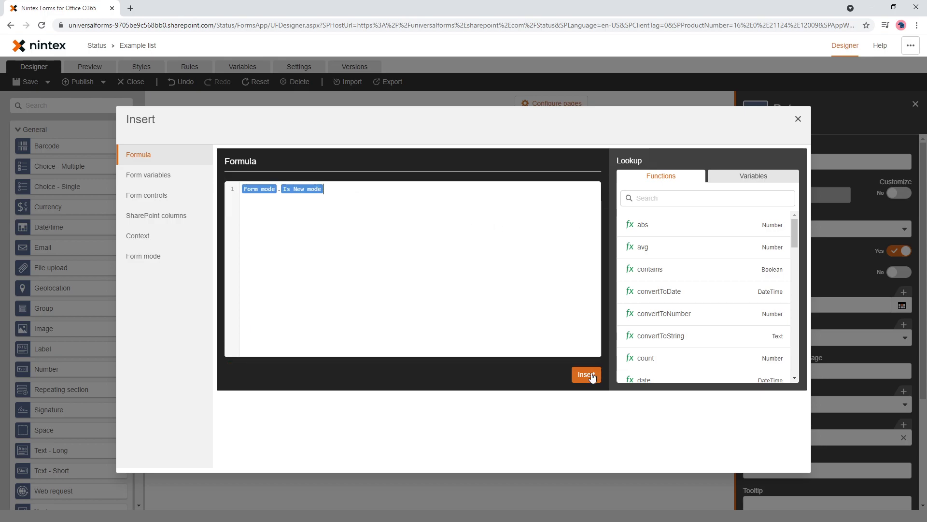
pyautogui.click(585, 374)
pyautogui.click(87, 68)
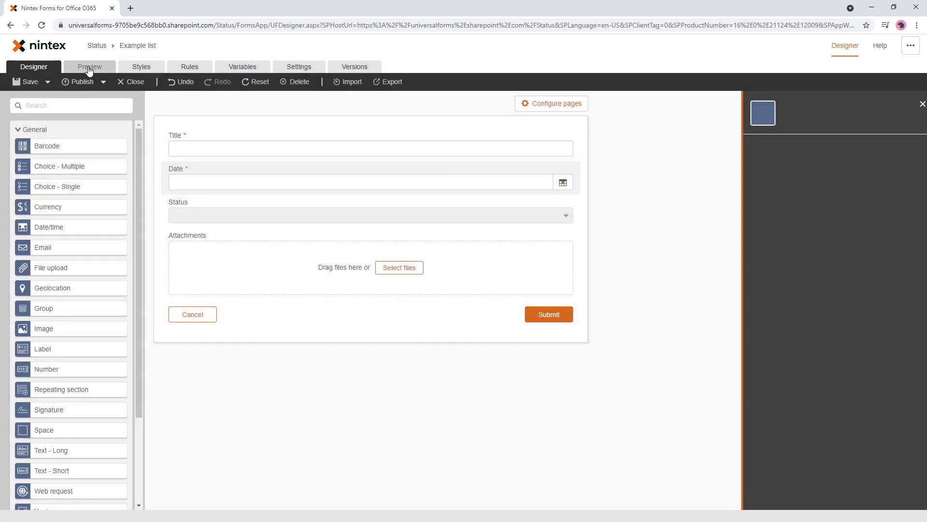
pyautogui.click(32, 69)
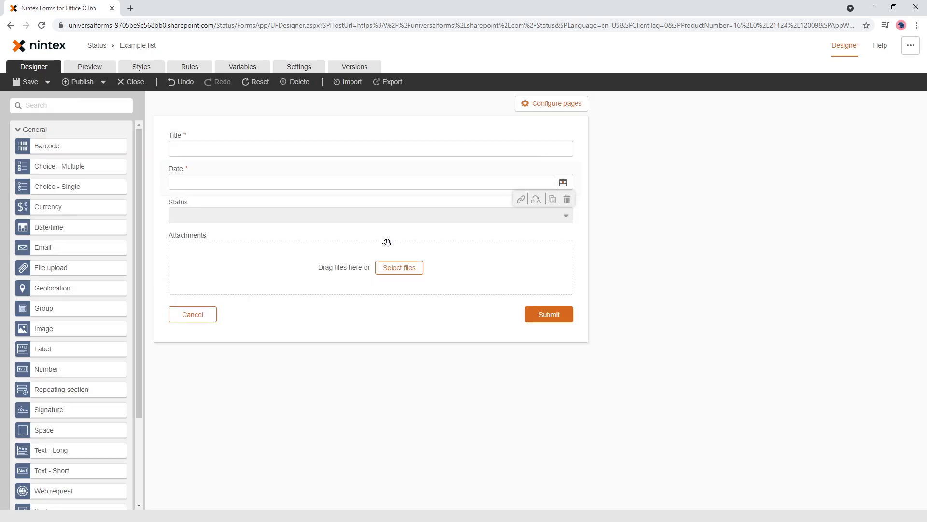
# Step: Wrap Form mode.Is New mode in the Date control's Read-only formula in the not() function
pyautogui.click(371, 208)
pyautogui.scroll(-3, 827, 338)
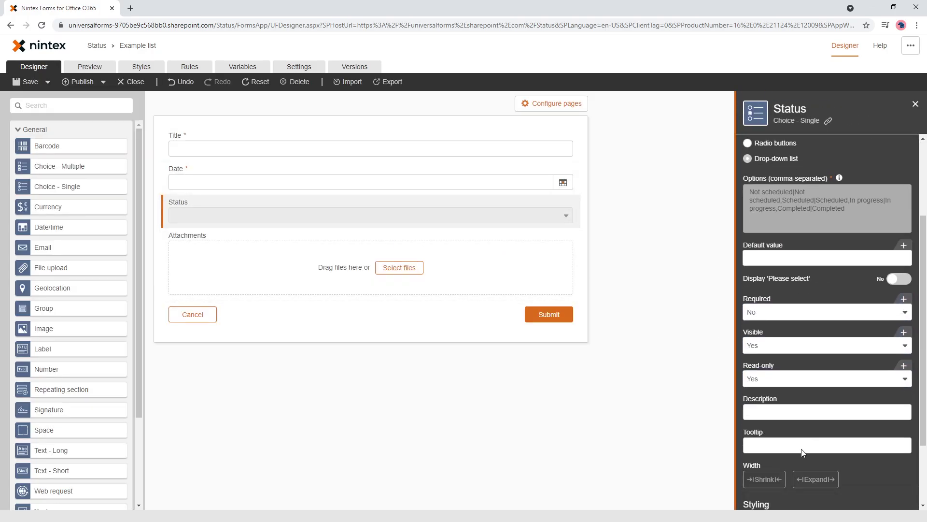
pyautogui.click(338, 186)
pyautogui.click(802, 293)
pyautogui.click(802, 295)
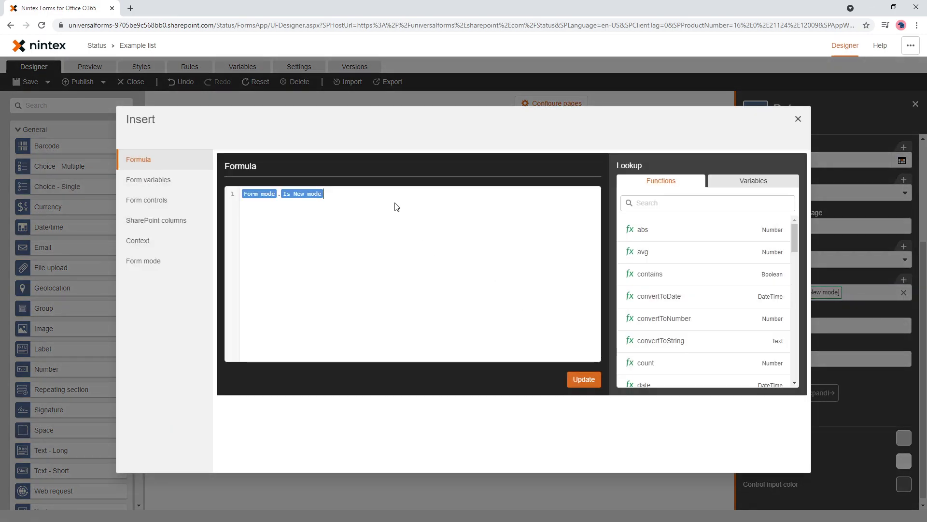
pyautogui.press('Home')
pyautogui.press('Return')
pyautogui.press('Up')
pyautogui.write('not')
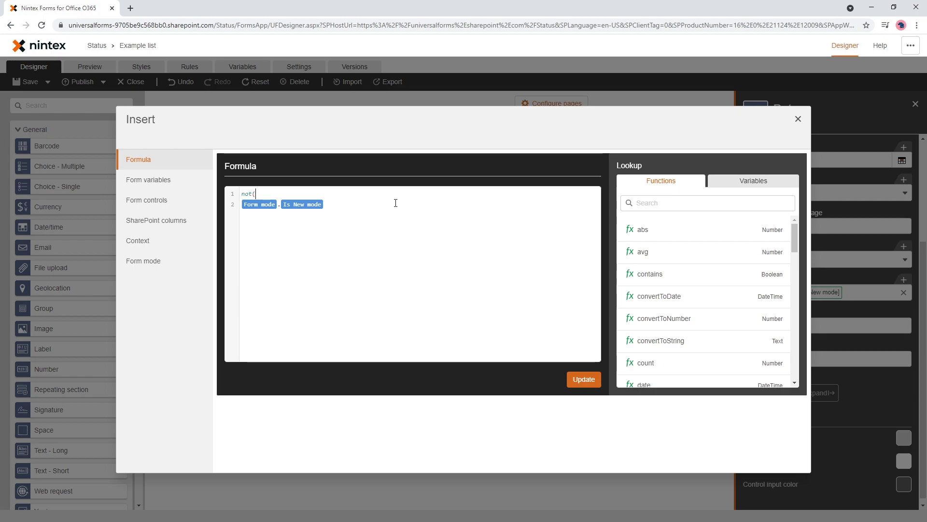
pyautogui.write('(')
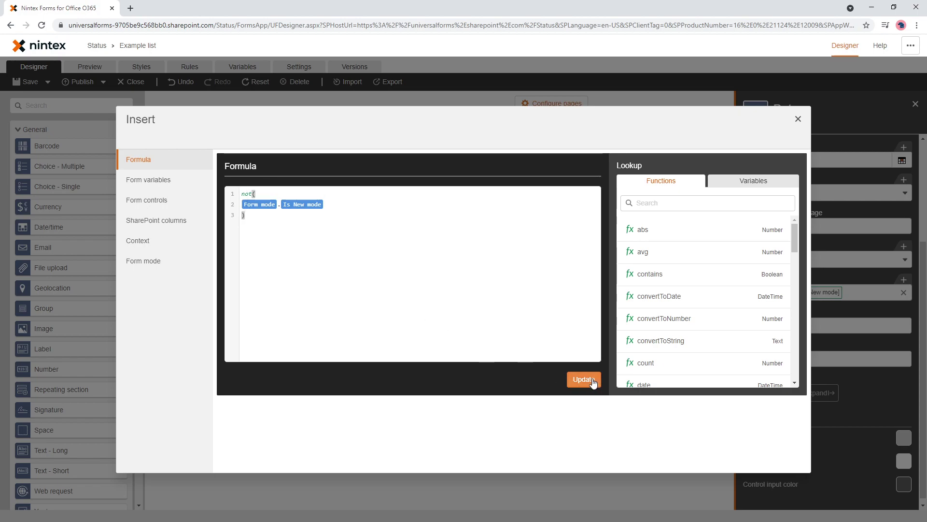
# Step: Look up the not function in the formula function list and read its description
pyautogui.write('note')
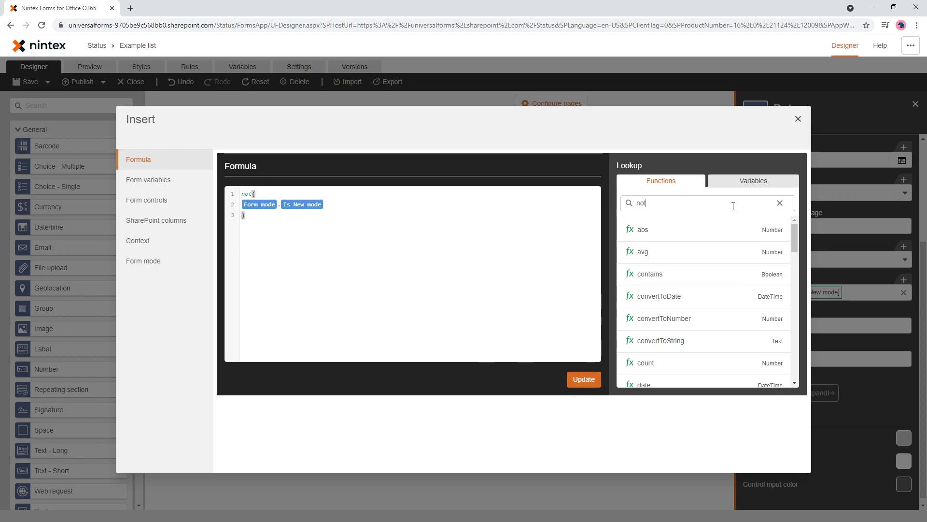
pyautogui.press('BackSpace')
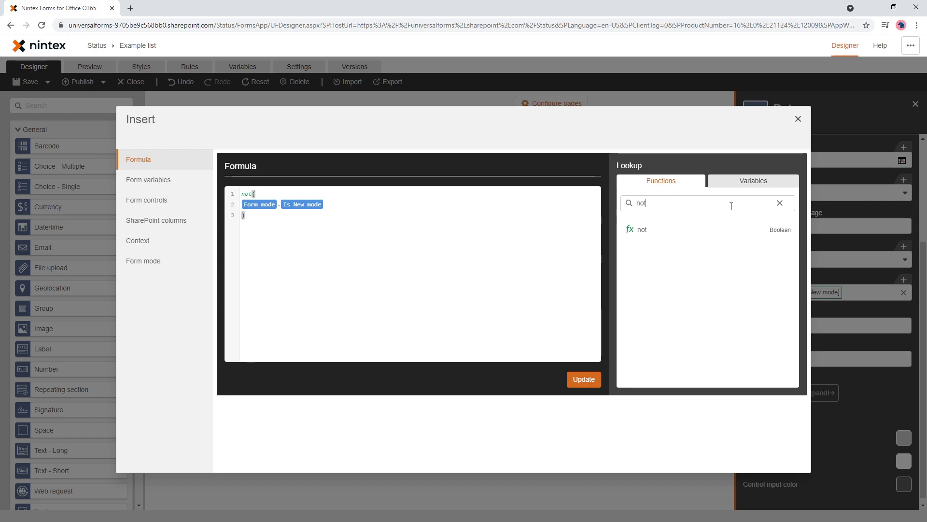
pyautogui.click(672, 229)
pyautogui.moveTo(728, 319); pyautogui.dragTo(724, 327)
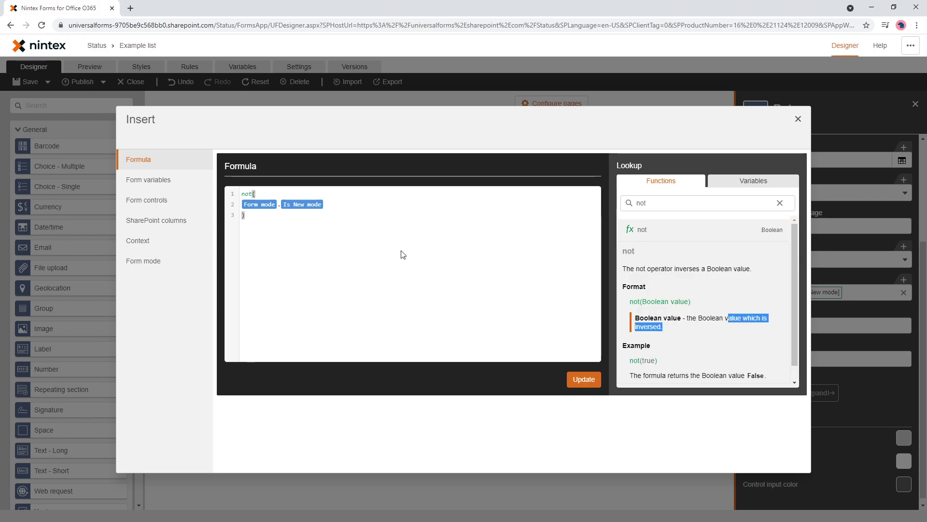
# Step: Apply the not() formula to the Date control's Read-only property and preview the form in New and Edit modes
pyautogui.click(582, 379)
pyautogui.click(90, 66)
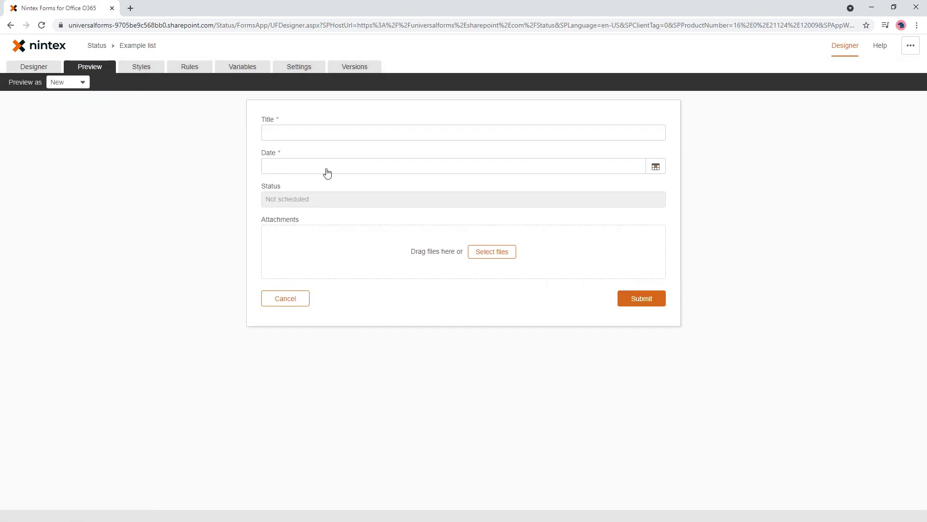
pyautogui.click(327, 173)
pyautogui.click(71, 82)
pyautogui.click(63, 112)
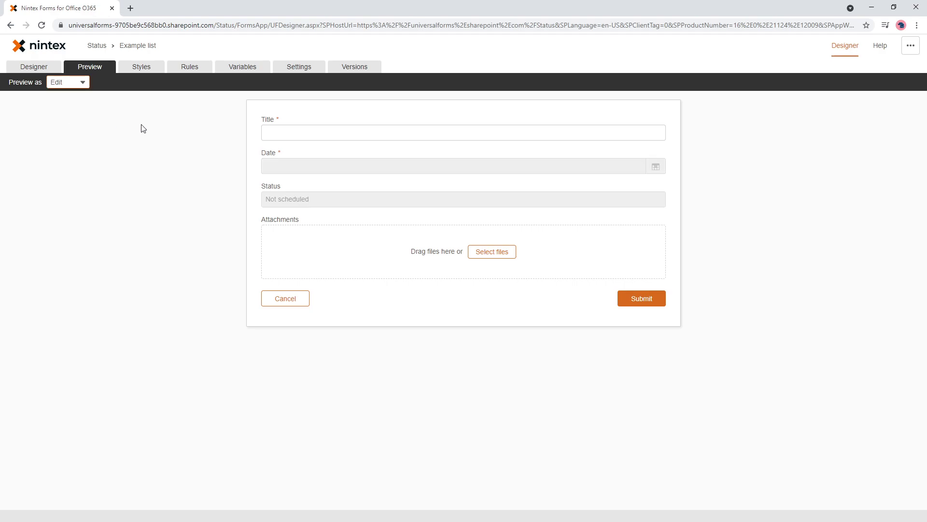
# Step: Replace the Date control's Read-only formula with Form mode.Is Edit mode
pyautogui.click(34, 67)
pyautogui.click(291, 179)
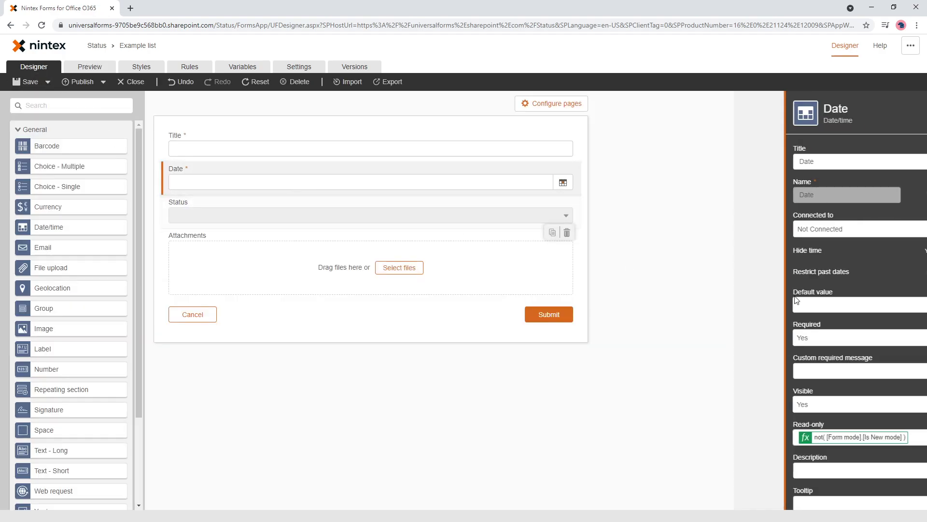
pyautogui.click(870, 435)
pyautogui.hotkey('ctrl', 'a')
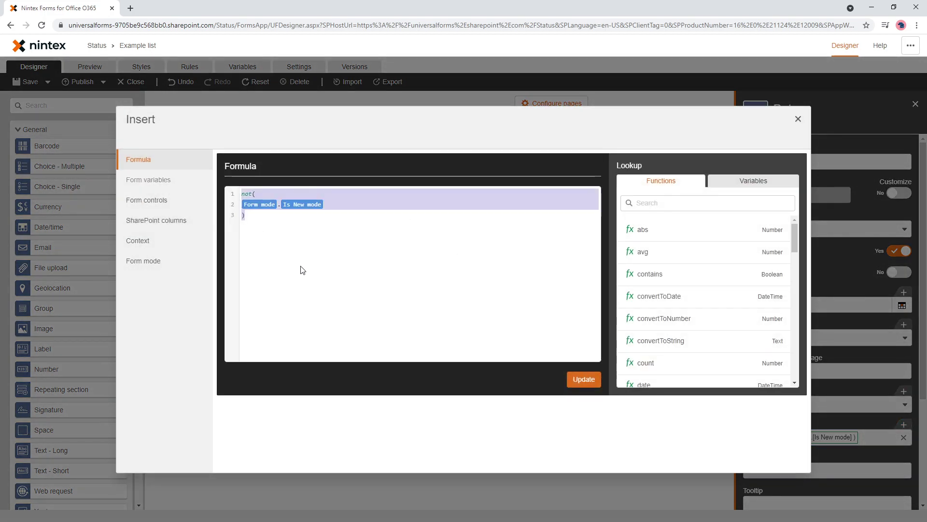
pyautogui.write('edit')
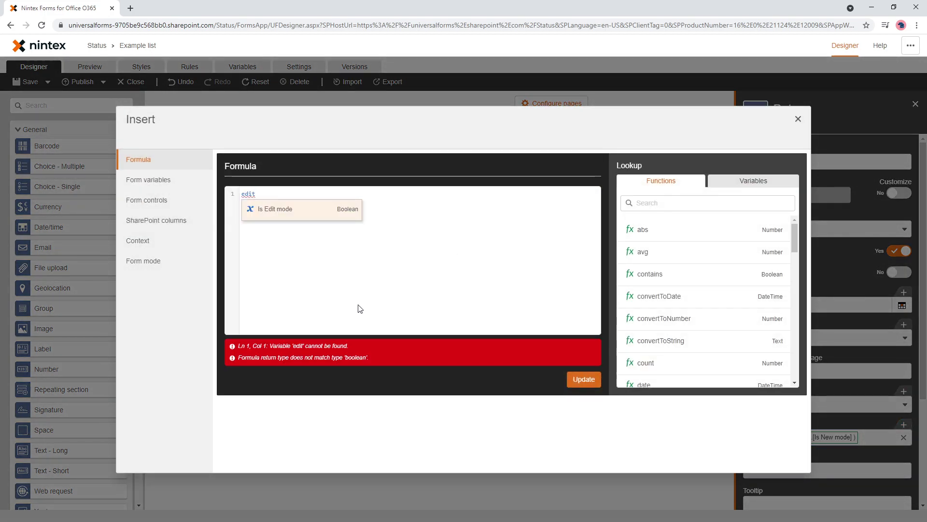
pyautogui.press('Return')
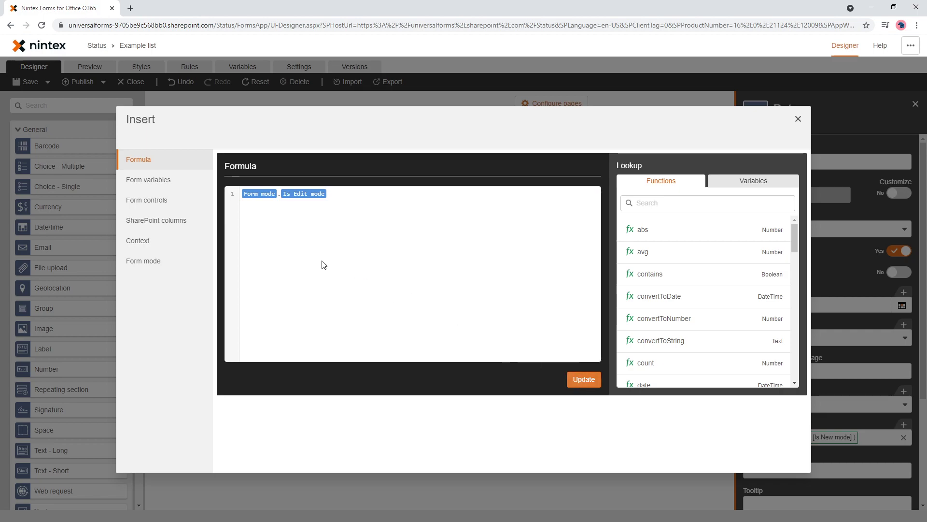
pyautogui.click(584, 380)
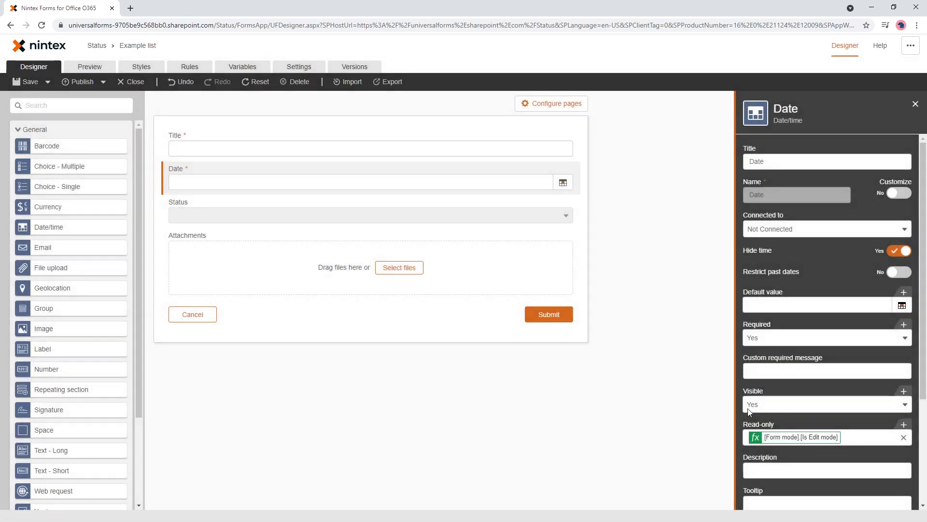
# Step: Preview the form as New with the Date 6 Apr 2021, and check the Date field in Edit and Display modes
pyautogui.click(90, 67)
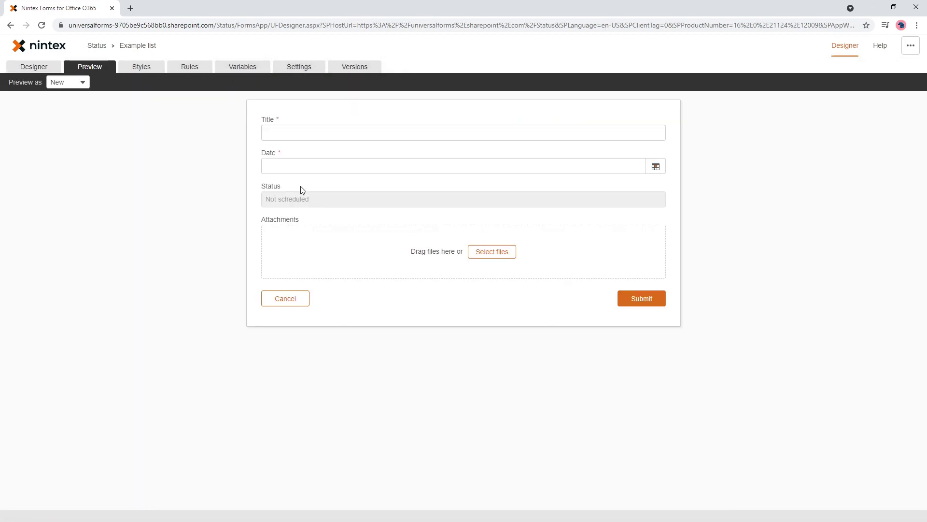
pyautogui.click(307, 173)
pyautogui.click(570, 243)
pyautogui.click(73, 82)
pyautogui.click(57, 112)
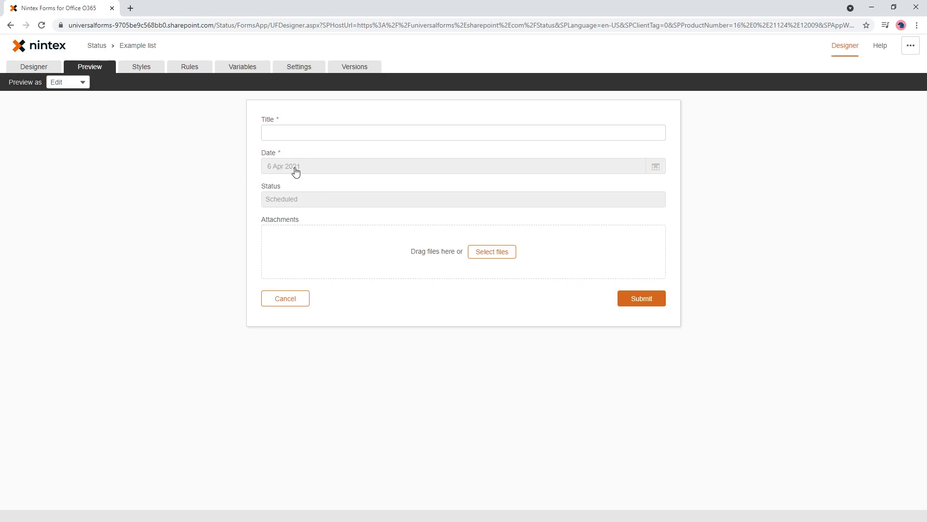
pyautogui.click(83, 83)
pyautogui.click(73, 129)
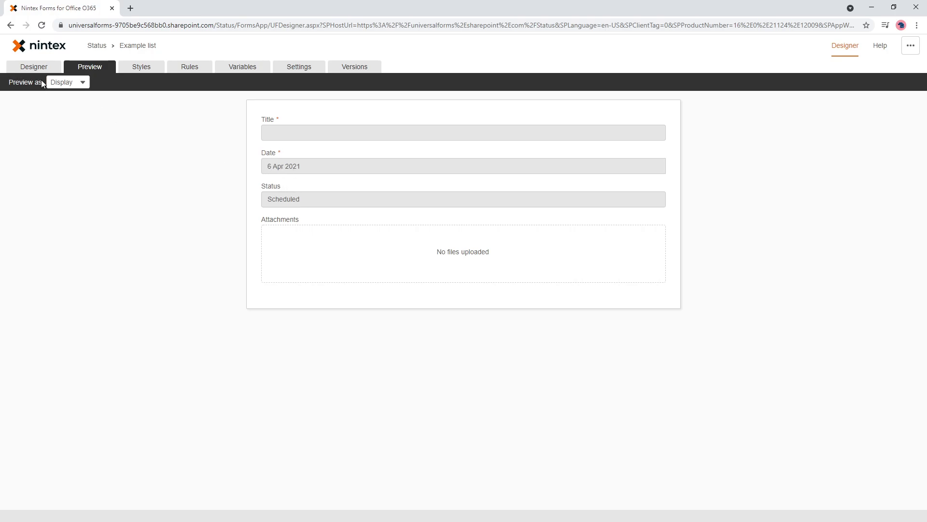
# Step: Replace the Date control's Read-only formula with an empty ifElse function
pyautogui.click(42, 68)
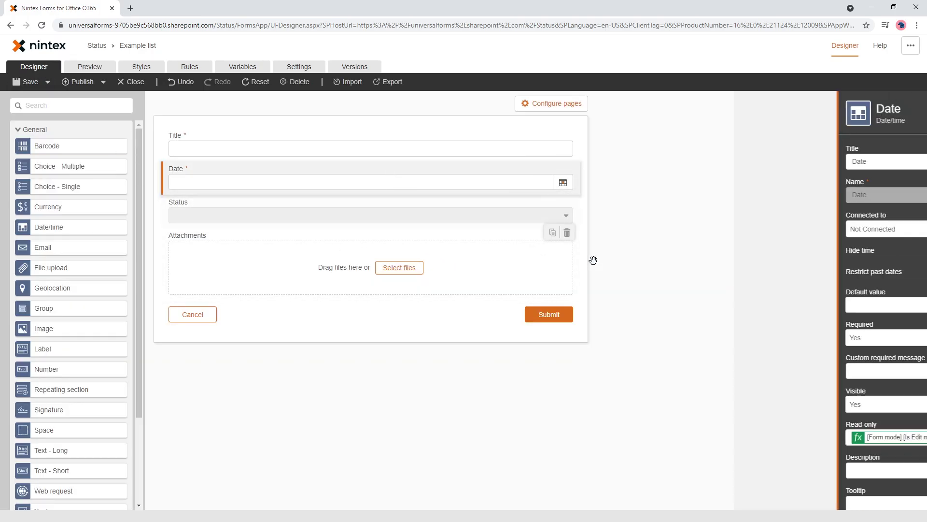
pyautogui.click(814, 439)
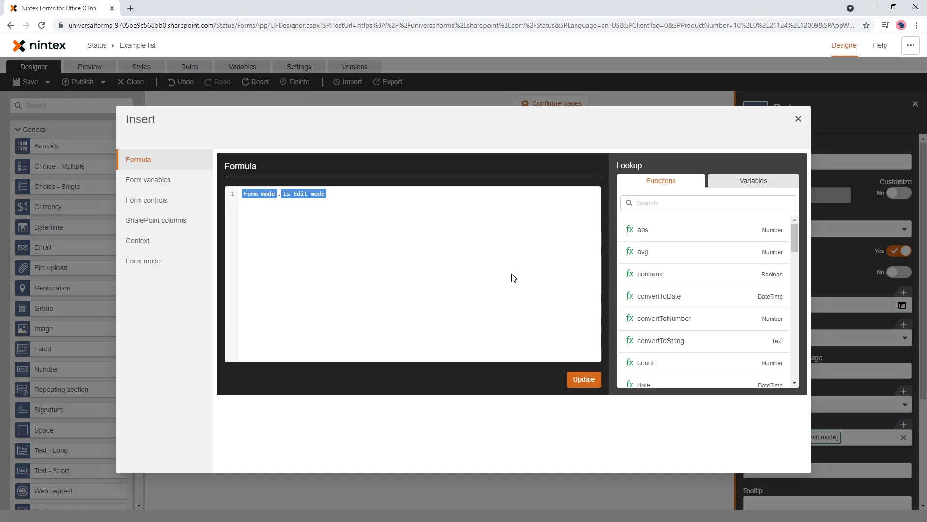
pyautogui.tripleClick(253, 189)
pyautogui.press('BackSpace')
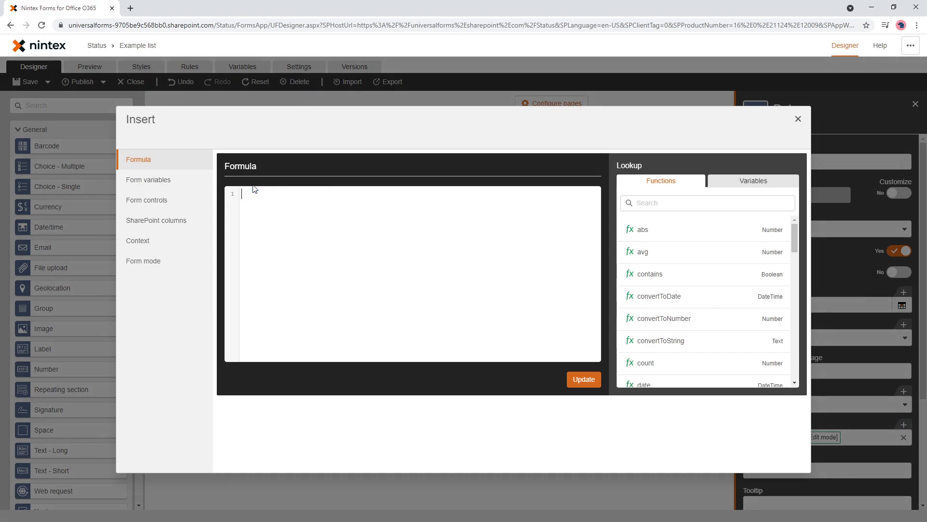
pyautogui.write('if')
pyautogui.press('Return')
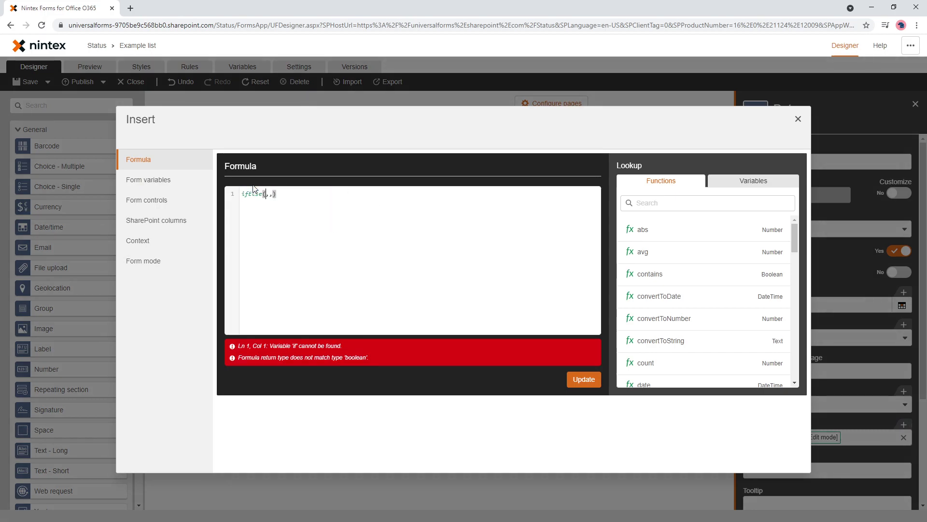
# Step: Insert Form mode.Is New mode on its own line as the condition of the ifElse function
pyautogui.press('Return')
pyautogui.press('Return')
pyautogui.press('Up')
pyautogui.write('f')
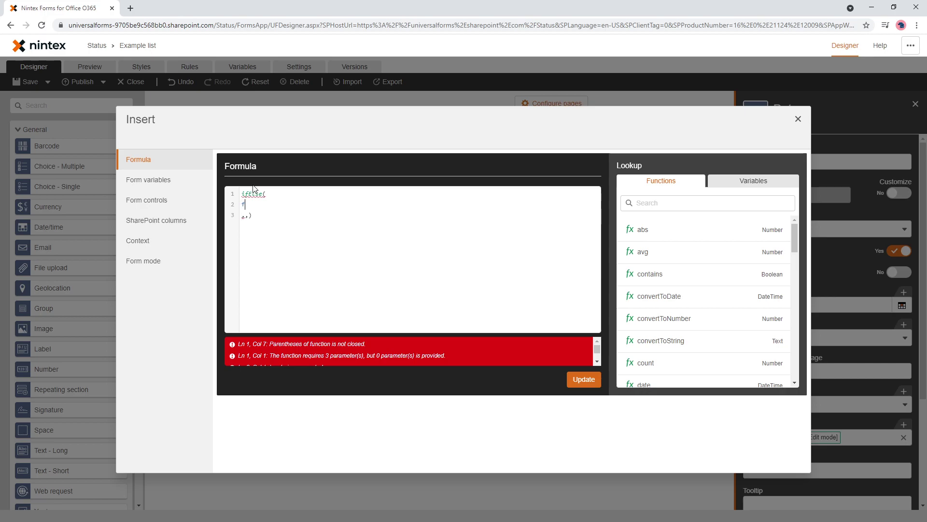
pyautogui.write('orm')
pyautogui.press('Down')
pyautogui.press('Down')
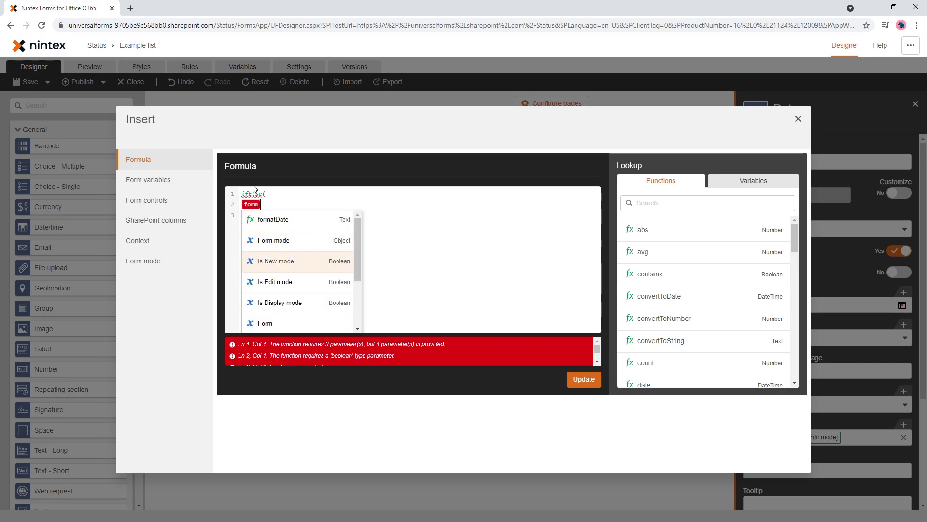
pyautogui.press('Return')
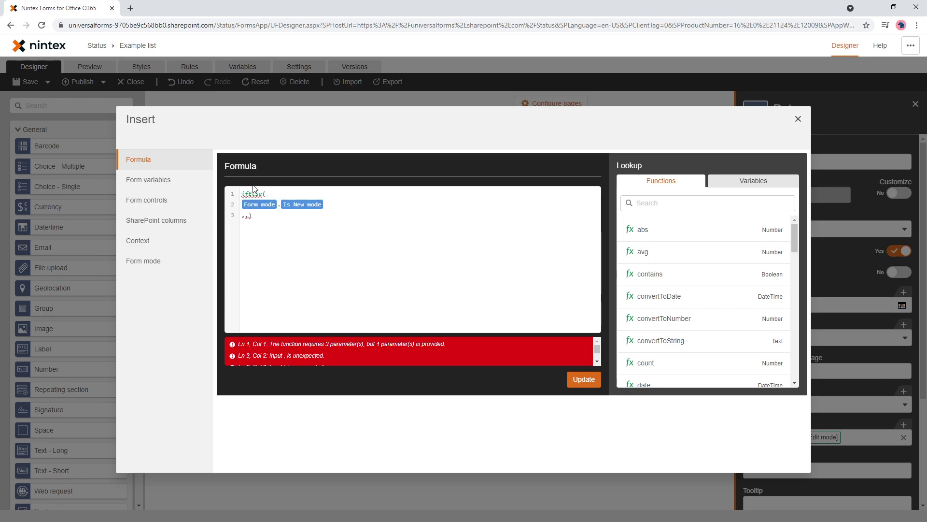
# Step: Set the ifElse results to false and true, and update the Date control's Read-only formula
pyautogui.write('lse')
pyautogui.press('Right')
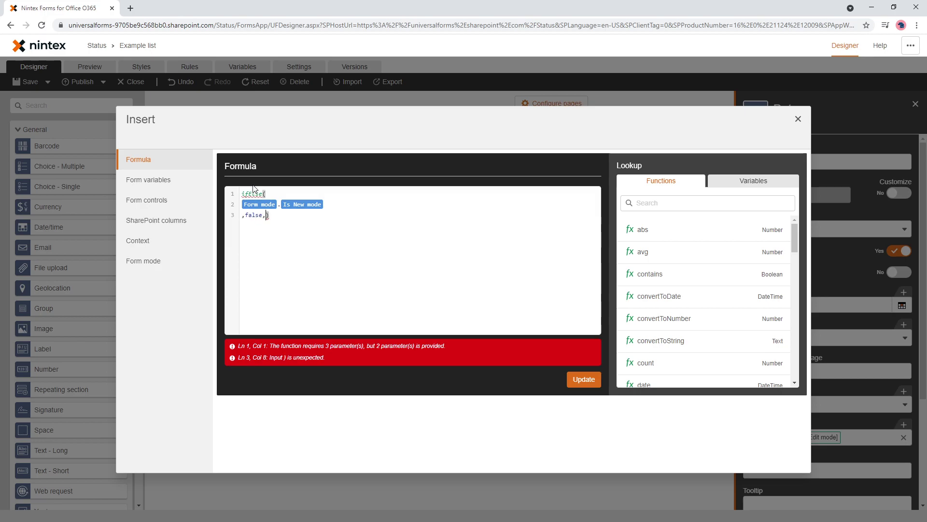
pyautogui.write('true')
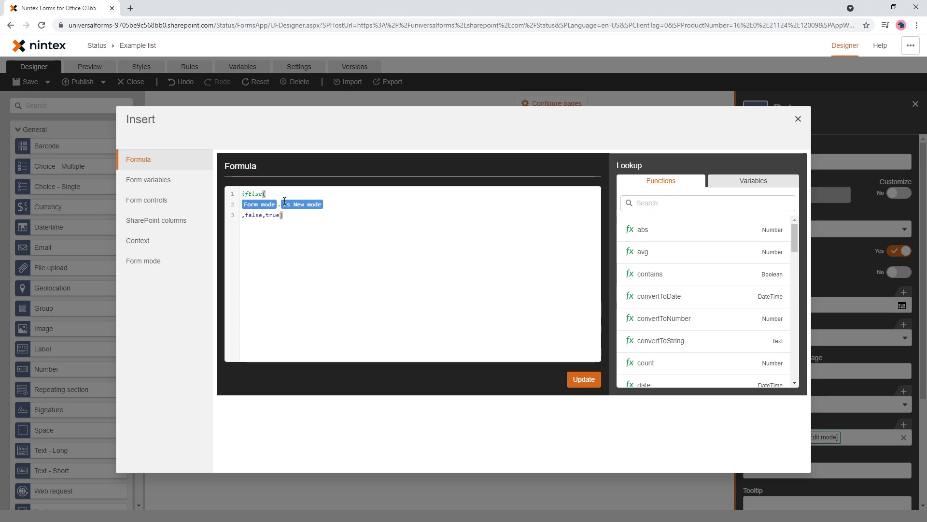
pyautogui.click(585, 380)
# Step: Preview the form in New and Edit modes to check whether the Date field can be edited
pyautogui.click(90, 67)
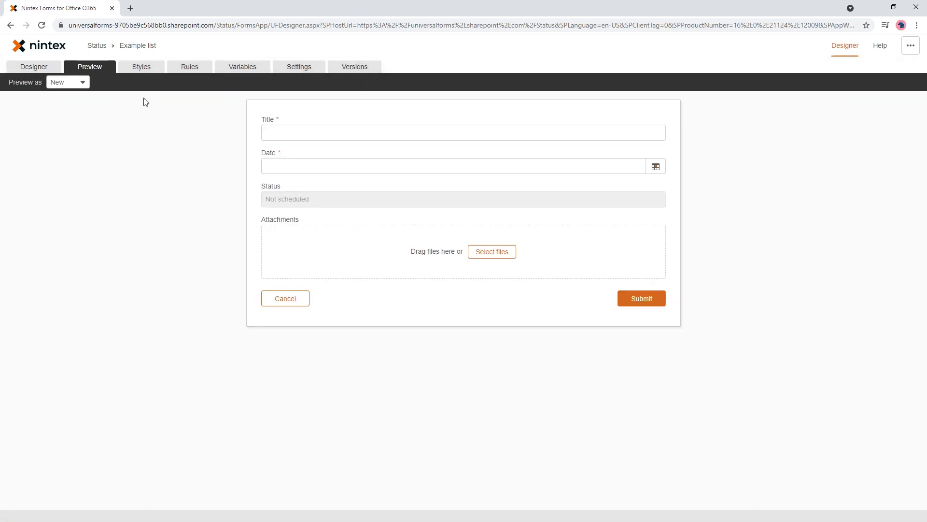
pyautogui.click(309, 164)
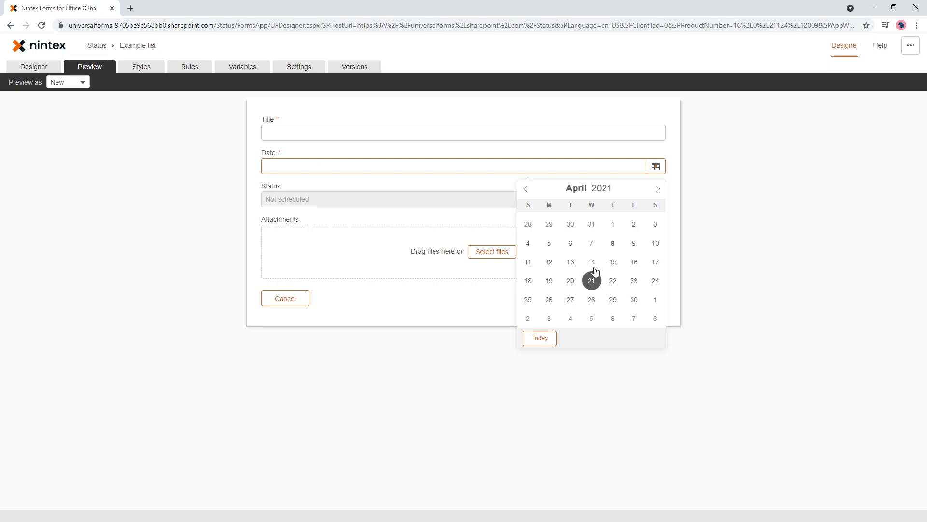
pyautogui.click(77, 82)
pyautogui.click(77, 111)
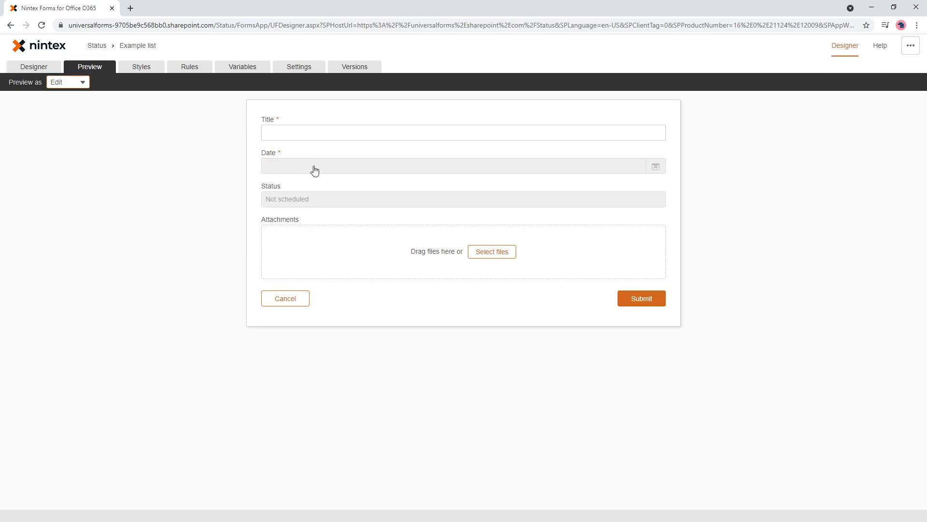
# Step: Publish the form and close the designer
pyautogui.click(35, 68)
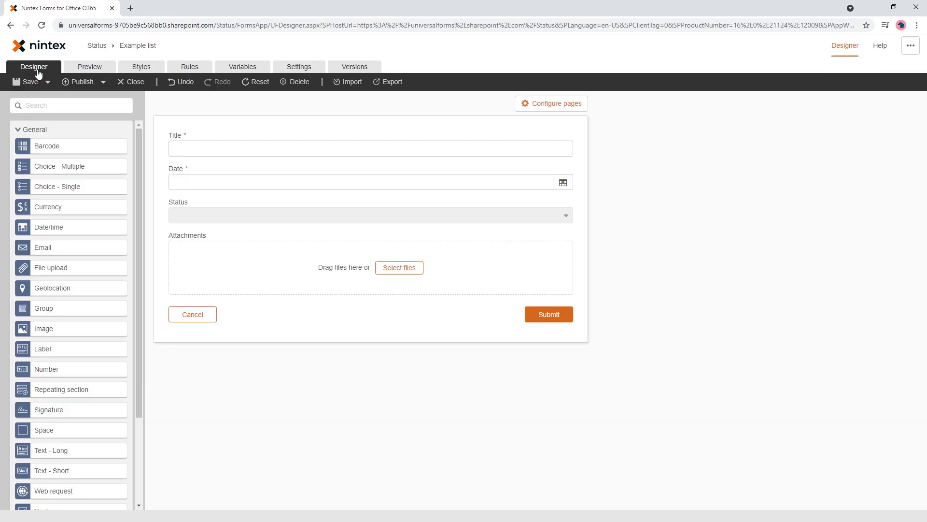
pyautogui.click(103, 82)
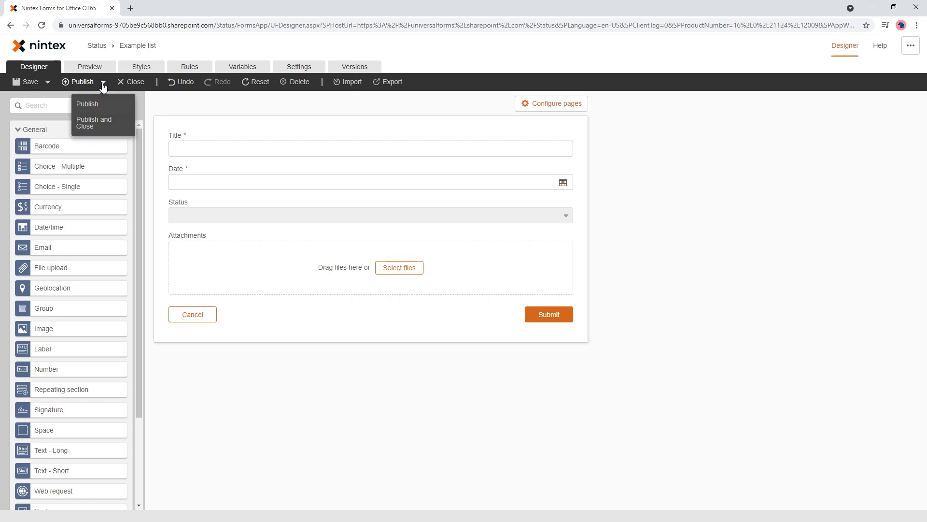
pyautogui.click(107, 122)
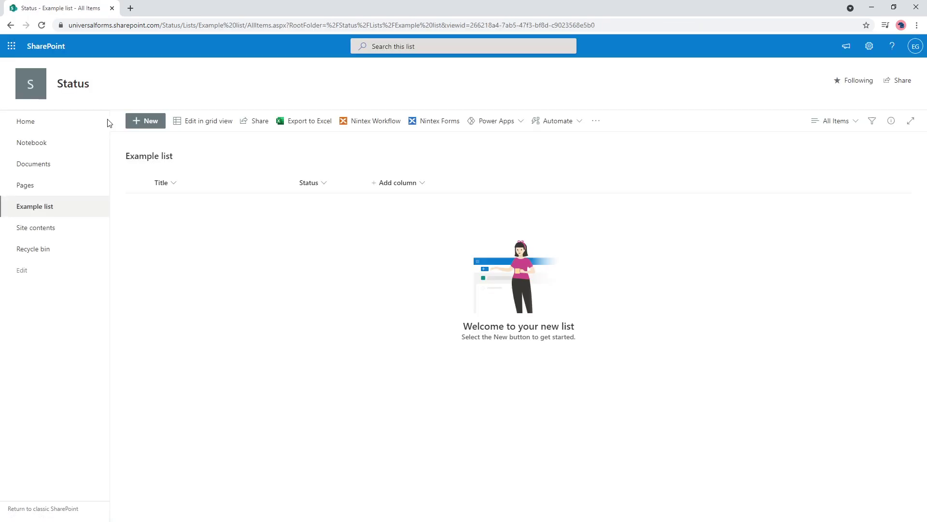
# Step: Create a new item in Example list titled "Hello world" with the Date 8 Apr 2021, and submit it
pyautogui.click(147, 124)
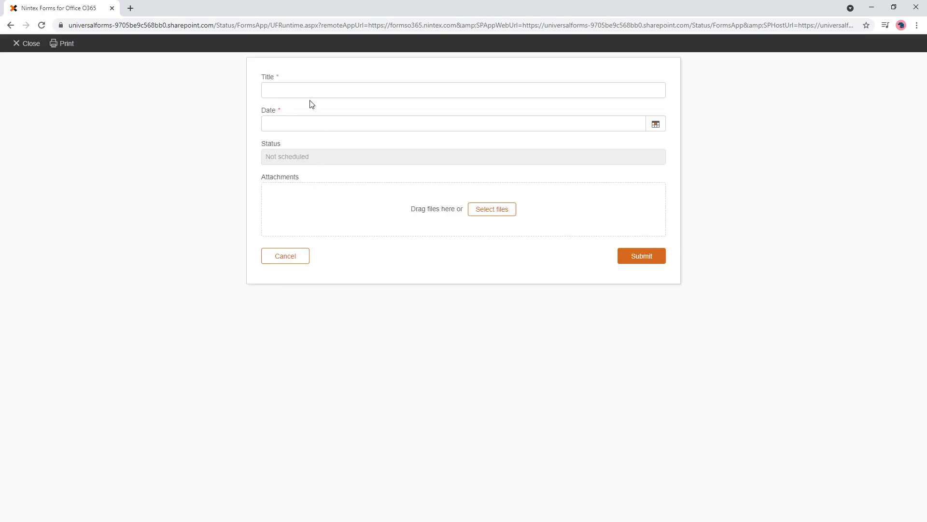
pyautogui.click(311, 92)
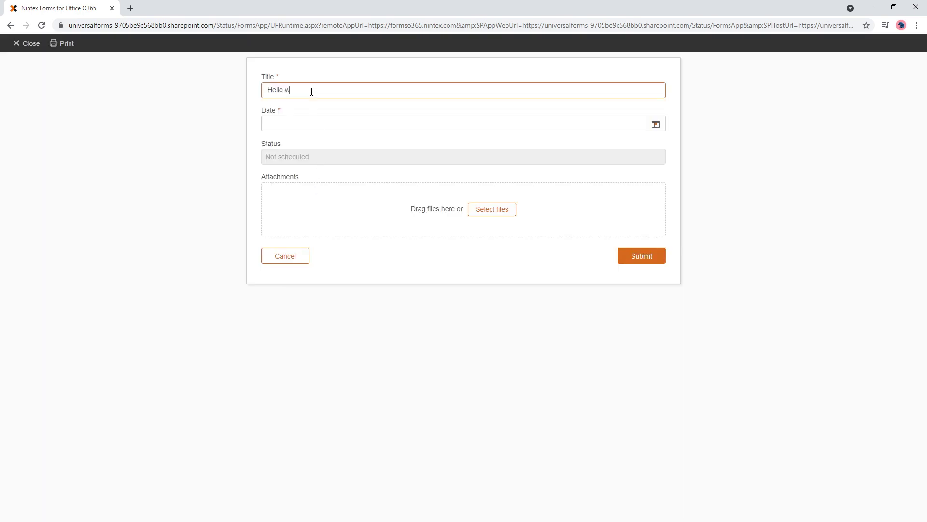
pyautogui.click(321, 127)
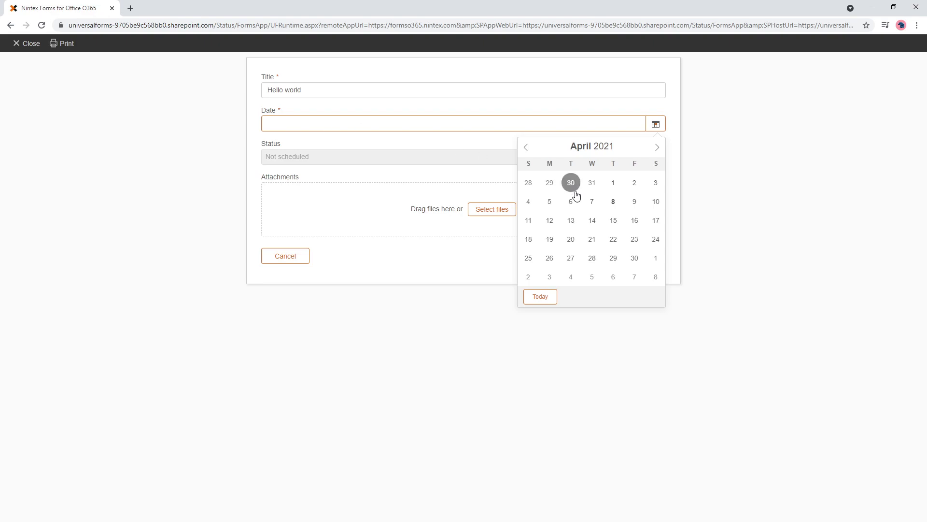
pyautogui.click(613, 201)
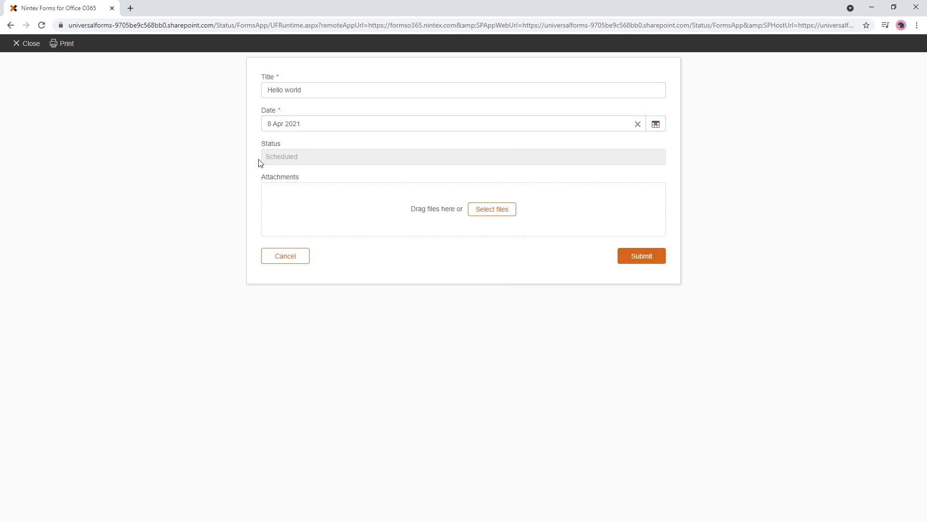
pyautogui.click(624, 262)
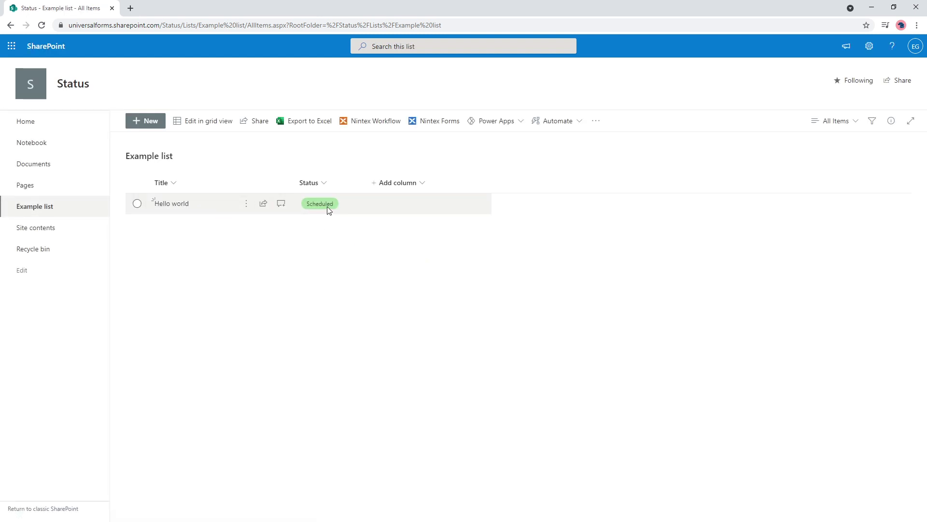
# Step: Open the "Hello world" item and switch it to edit mode to check the Date and Status fields
pyautogui.click(174, 203)
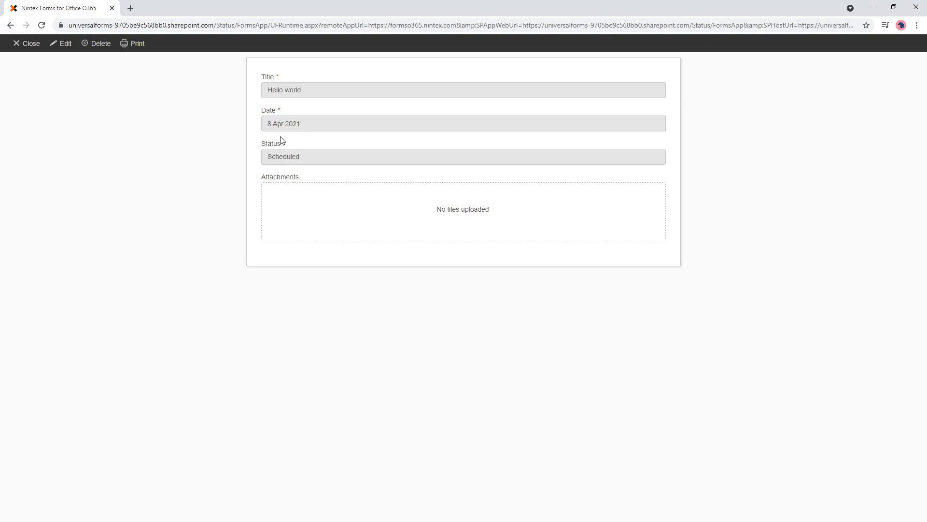
pyautogui.click(63, 44)
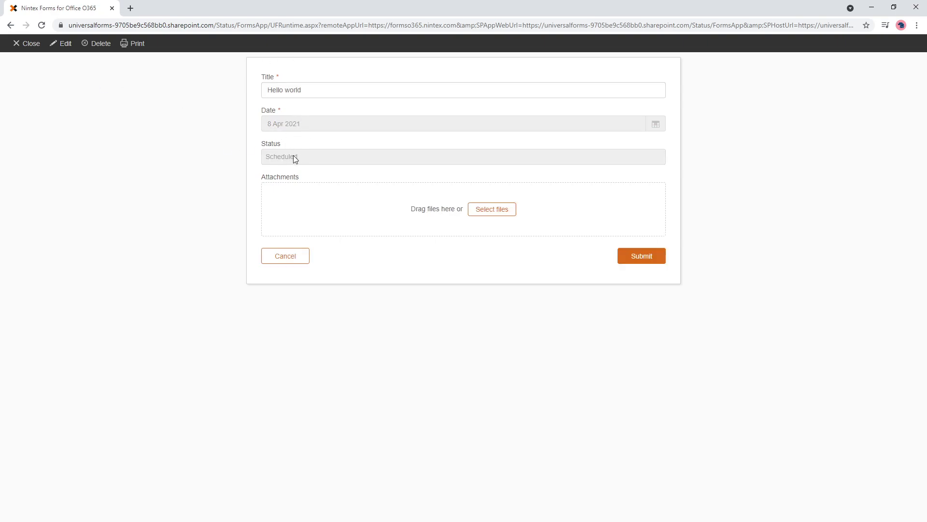
# Step: Change the item's title to "Hello world!" and submit the form
pyautogui.click(313, 90)
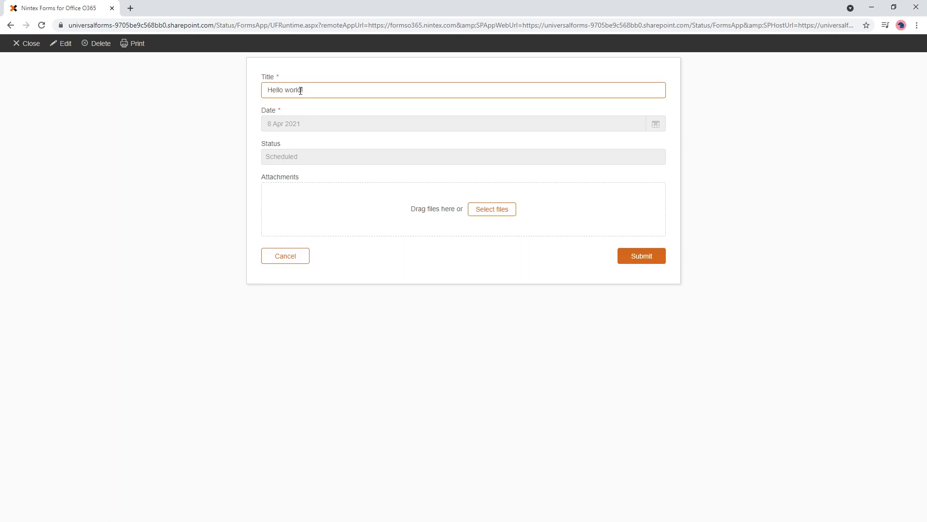
pyautogui.click(629, 260)
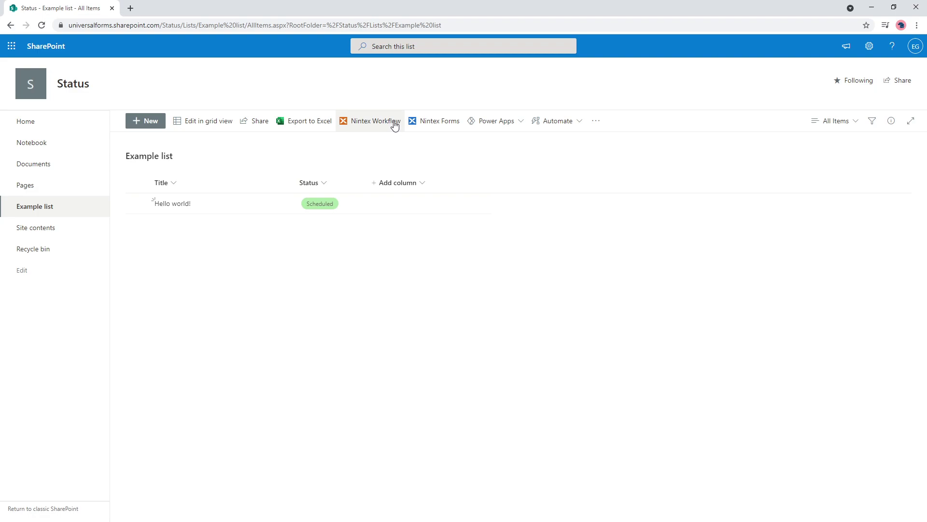
# Step: In the list's Nintex workflow, configure the Update List Item action to set the current item's Status to "In progress"
pyautogui.click(382, 124)
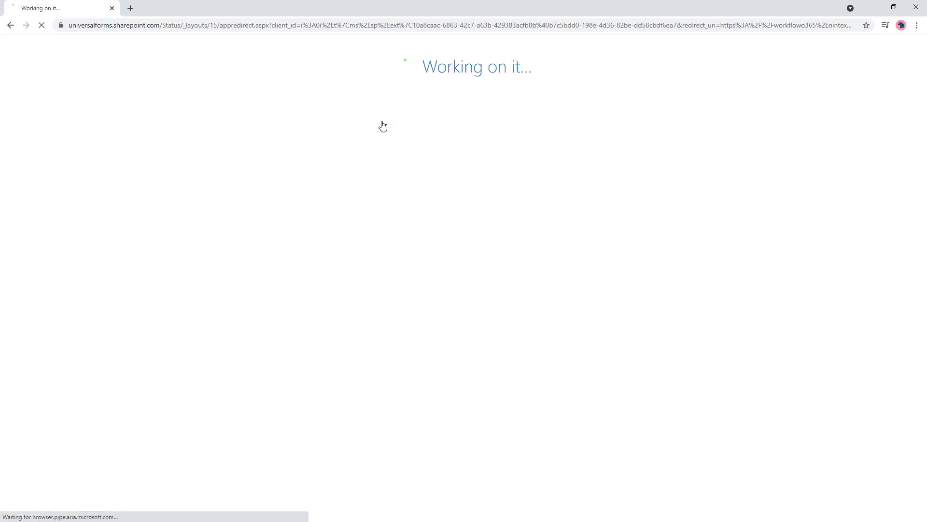
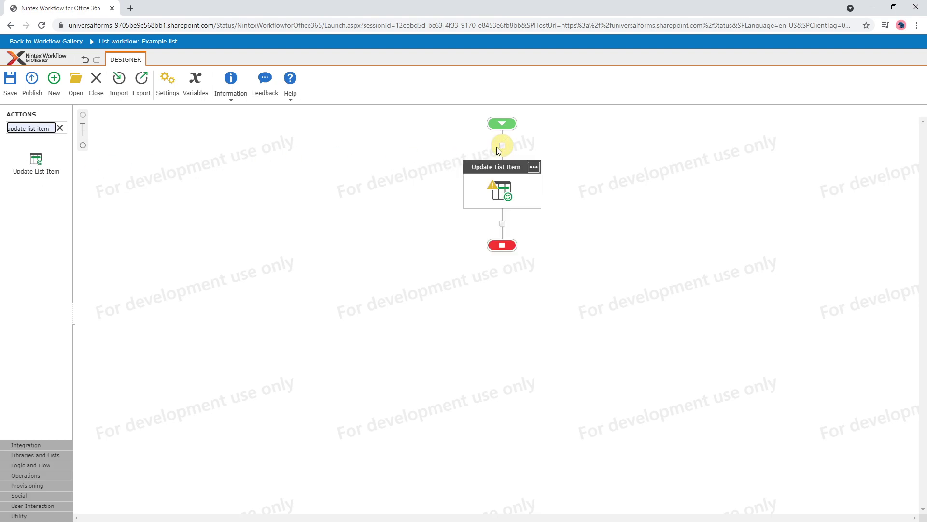
pyautogui.doubleClick(509, 192)
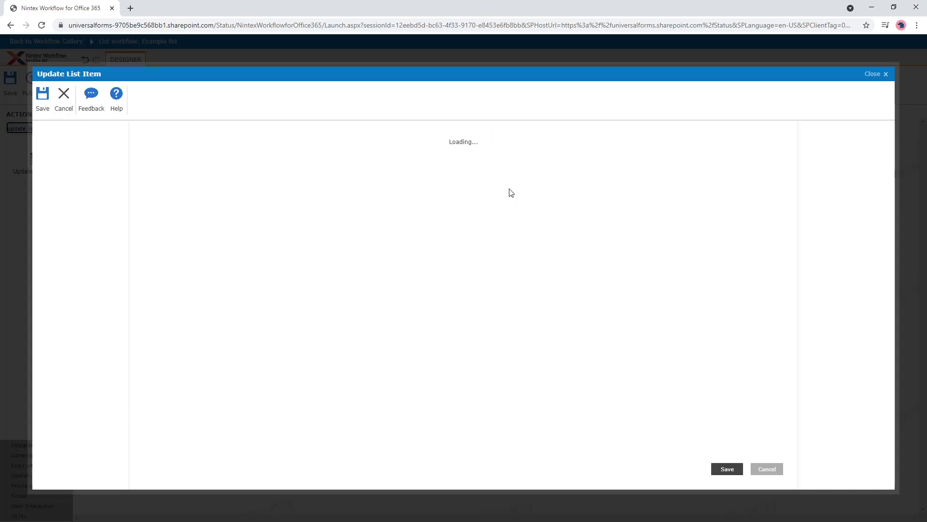
pyautogui.click(404, 175)
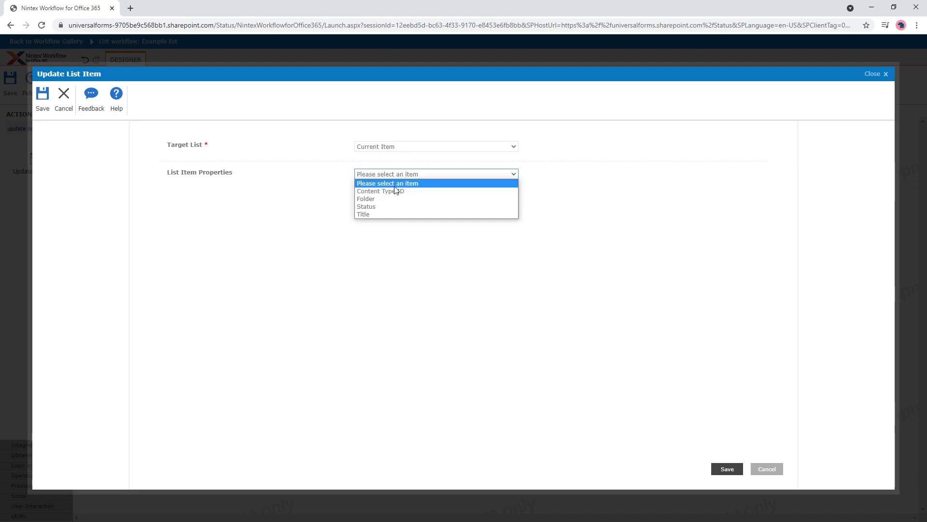
pyautogui.click(370, 209)
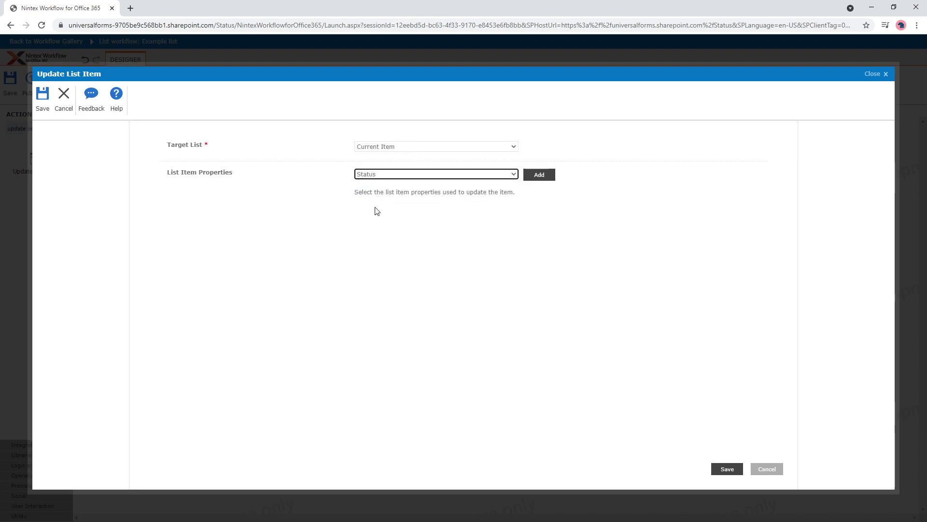
pyautogui.click(539, 177)
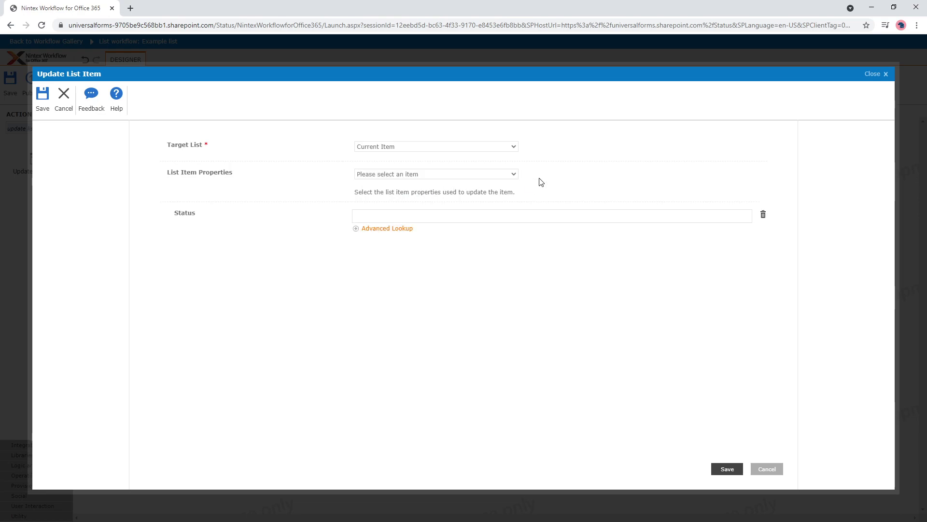
pyautogui.click(378, 219)
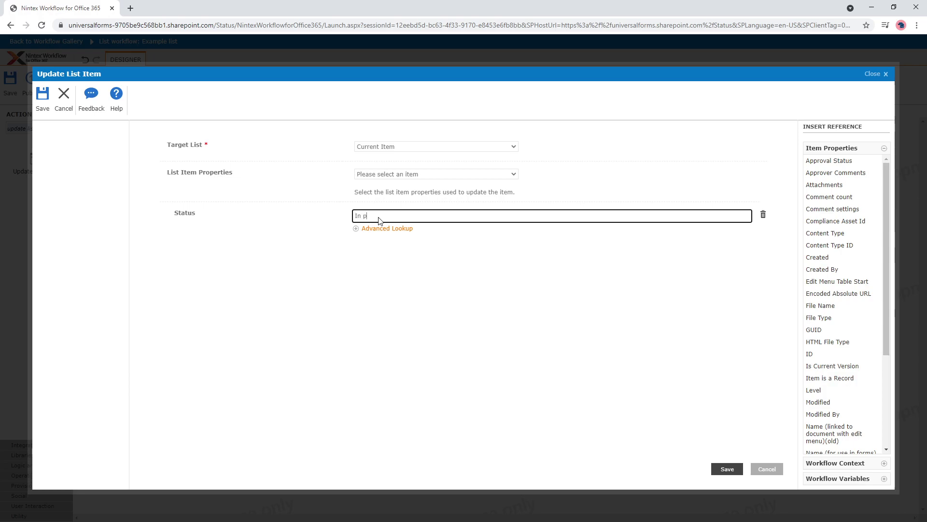
pyautogui.write('In progress')
pyautogui.click(727, 468)
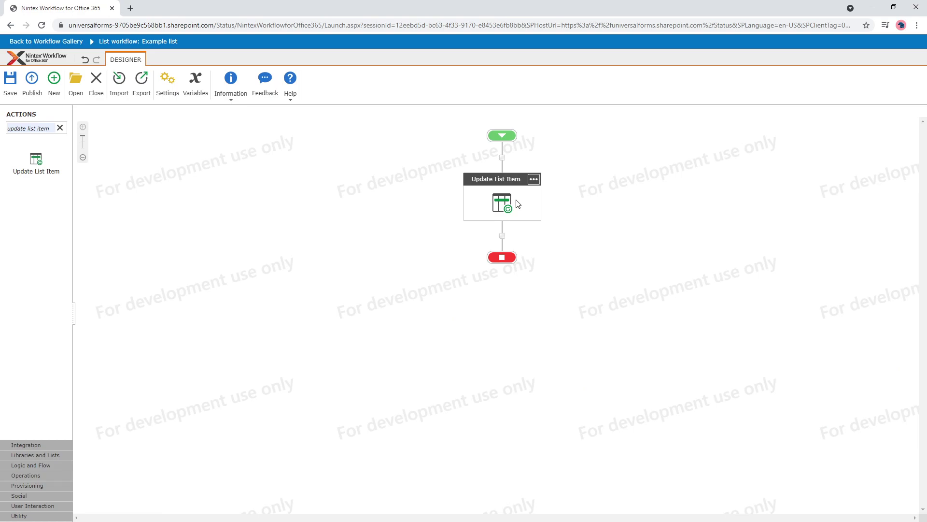
# Step: Find the Assign a task action and add it to the workflow directly after Update List Item
pyautogui.tripleClick(43, 128)
pyautogui.write('task')
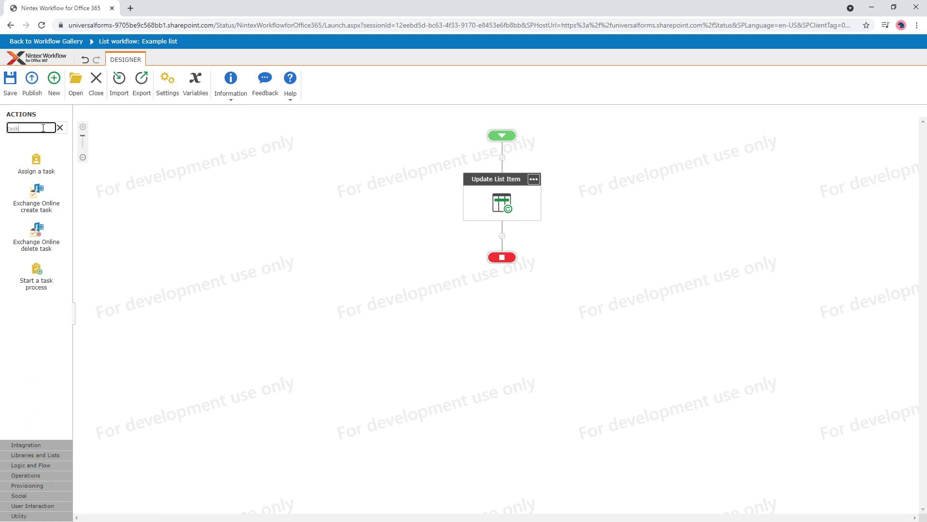
pyautogui.moveTo(34, 164); pyautogui.dragTo(500, 243)
# Step: Configure the Assign a task action with the reviewer as participant and the task title "Please review", and save it
pyautogui.doubleClick(502, 287)
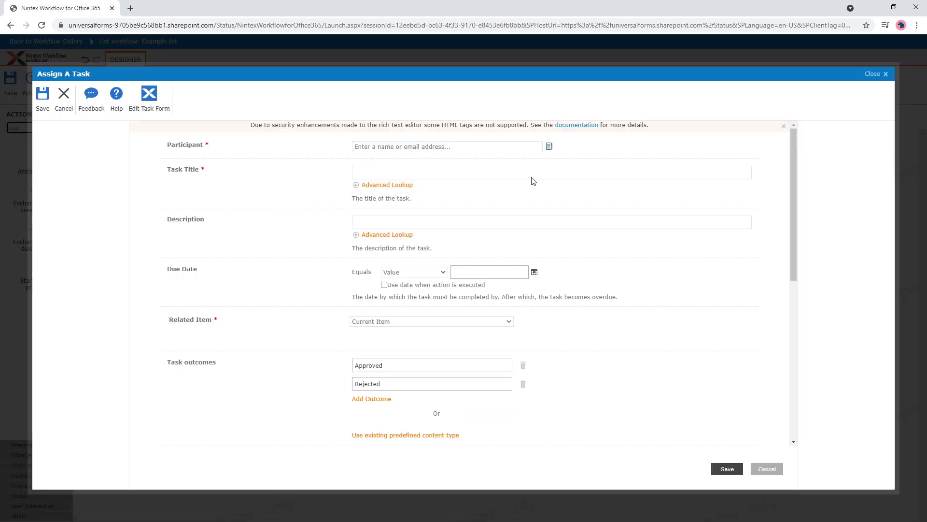
pyautogui.write('Euan')
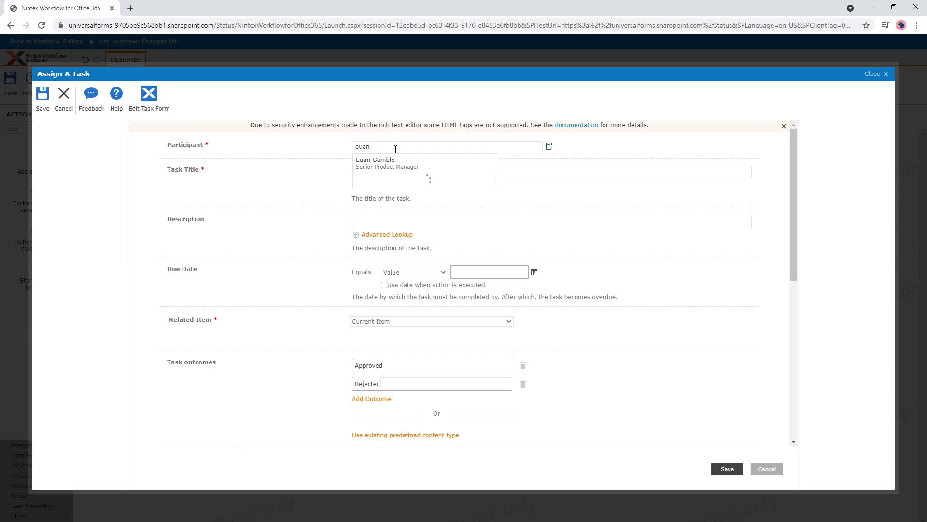
pyautogui.click(407, 160)
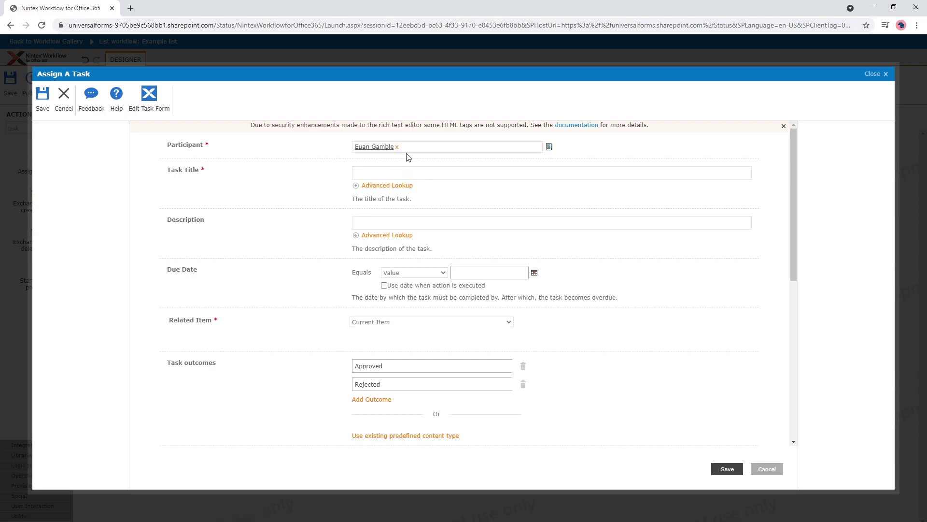
pyautogui.click(391, 174)
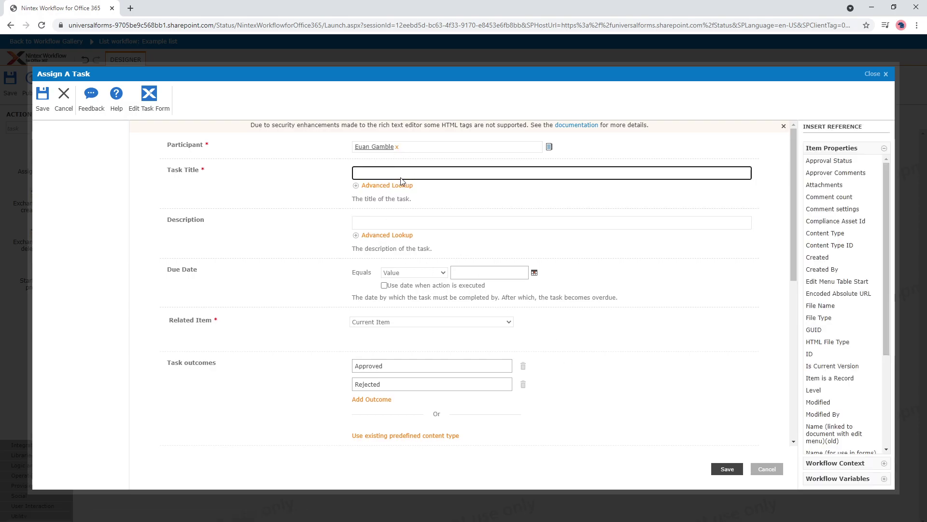
pyautogui.write('Please review')
pyautogui.click(727, 468)
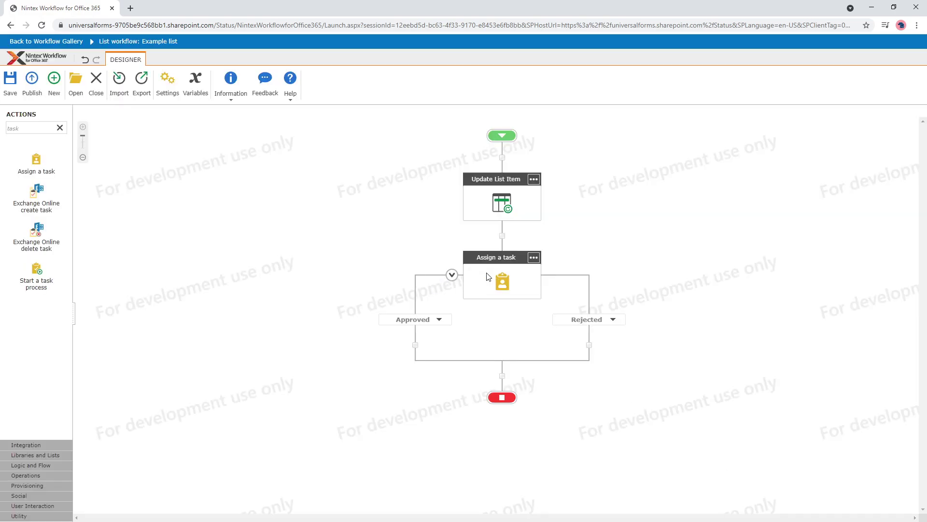
# Step: Add a second Update List Item action after the point where the task's Approved and Rejected branches rejoin
pyautogui.click(415, 345)
pyautogui.click(415, 344)
pyautogui.click(415, 345)
pyautogui.doubleClick(26, 128)
pyautogui.write('update list item')
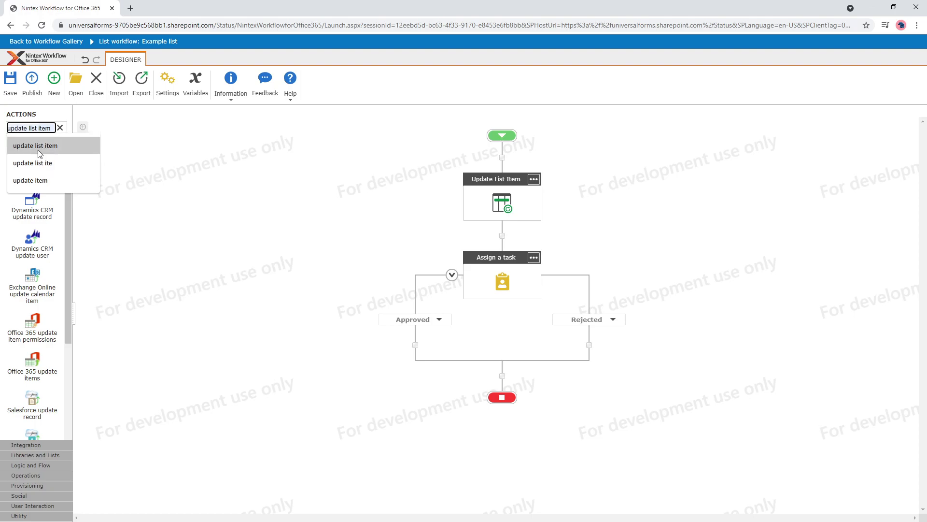
pyautogui.click(39, 145)
pyautogui.moveTo(39, 174); pyautogui.dragTo(496, 379)
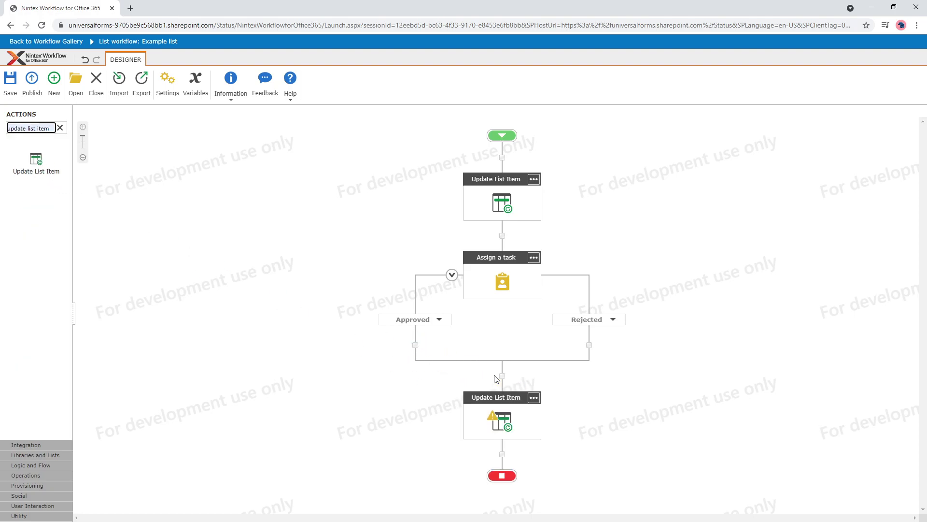
# Step: Configure the second Update List Item action to set the current item's Status to "Completed", and save it
pyautogui.doubleClick(506, 418)
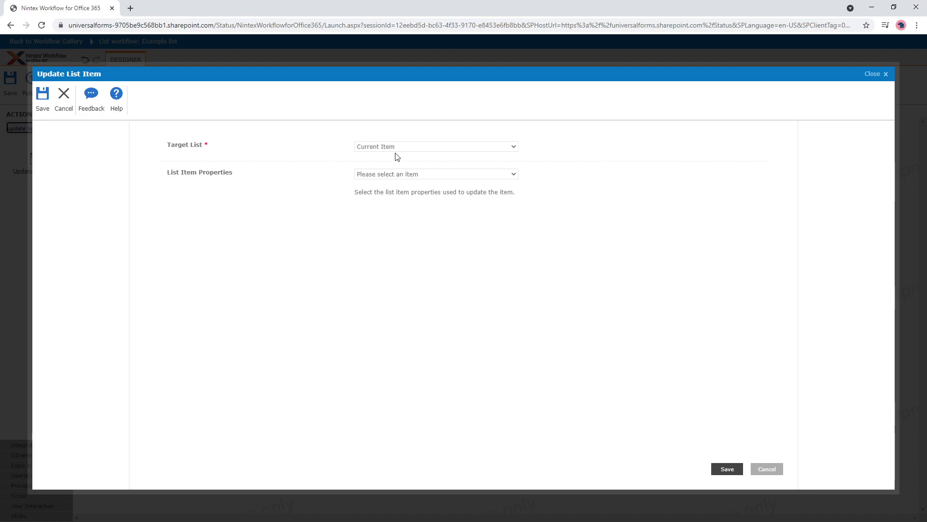
pyautogui.click(404, 174)
pyautogui.click(390, 207)
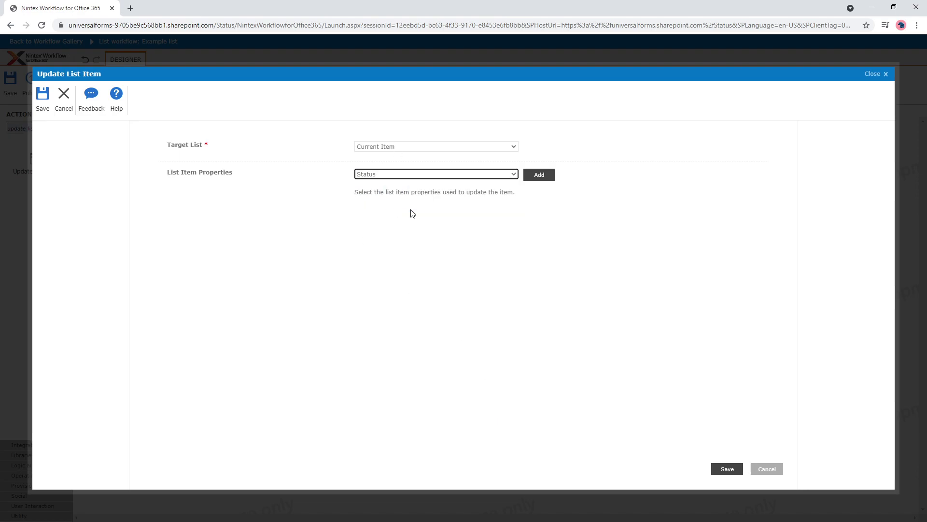
pyautogui.click(540, 175)
pyautogui.click(385, 216)
pyautogui.write('Co')
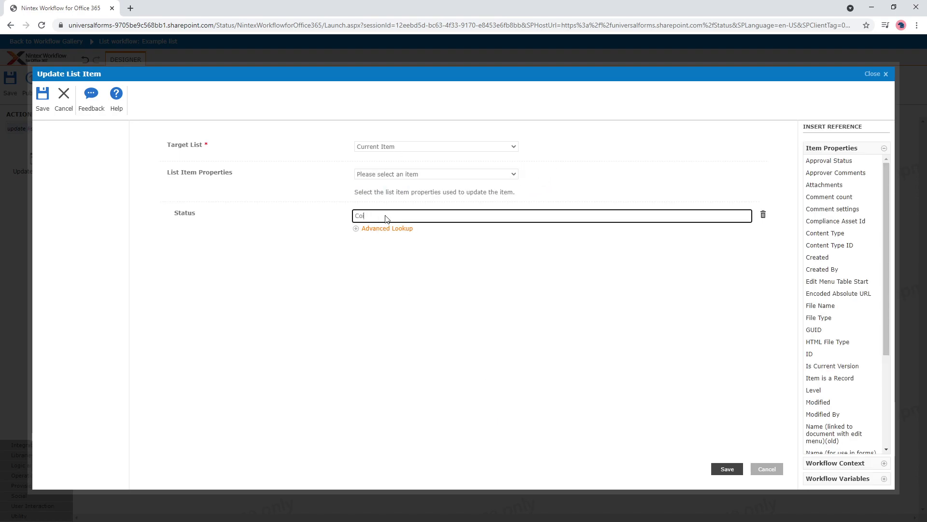
pyautogui.write('mpleted')
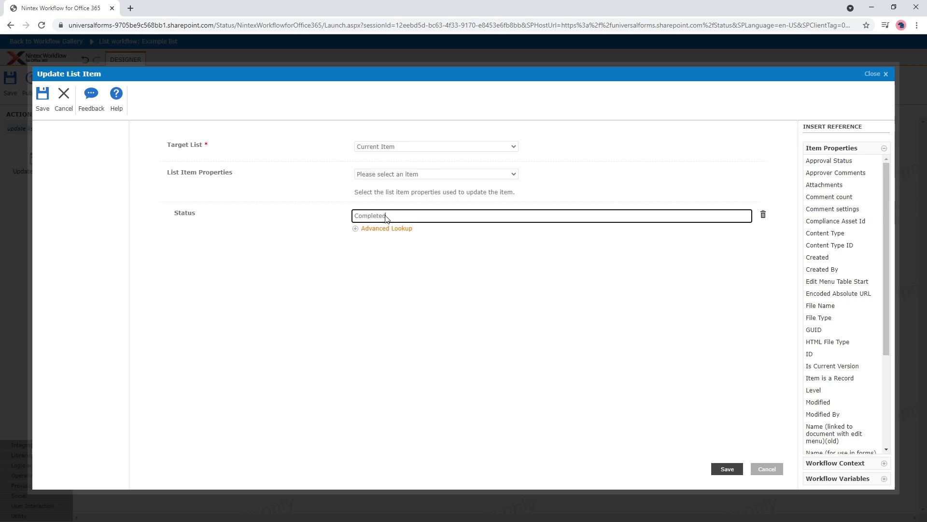
pyautogui.click(727, 469)
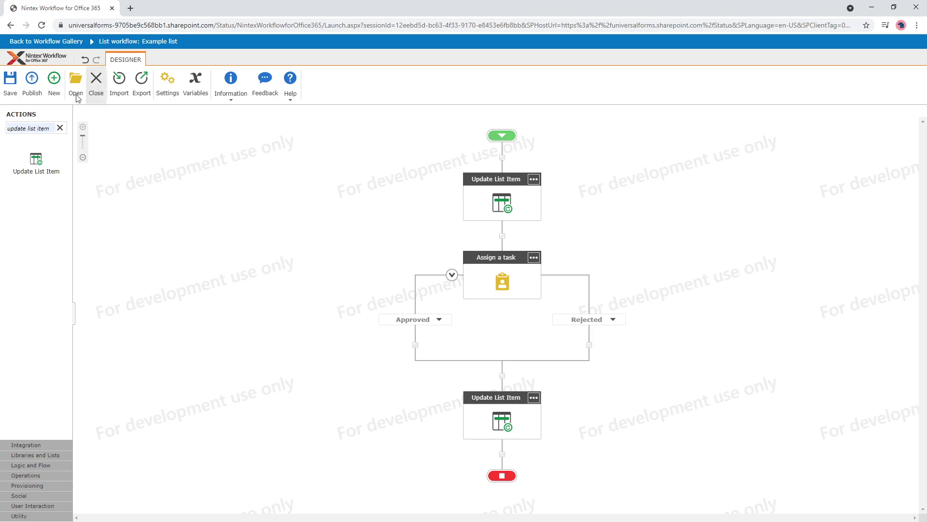
# Step: Publish the workflow under the name "Status update workflow" and close the designer
pyautogui.click(31, 82)
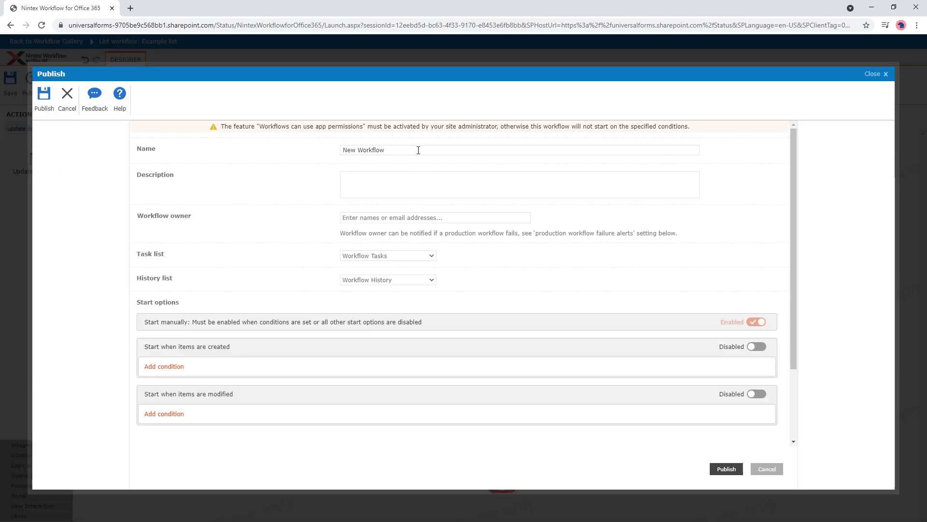
pyautogui.write('St')
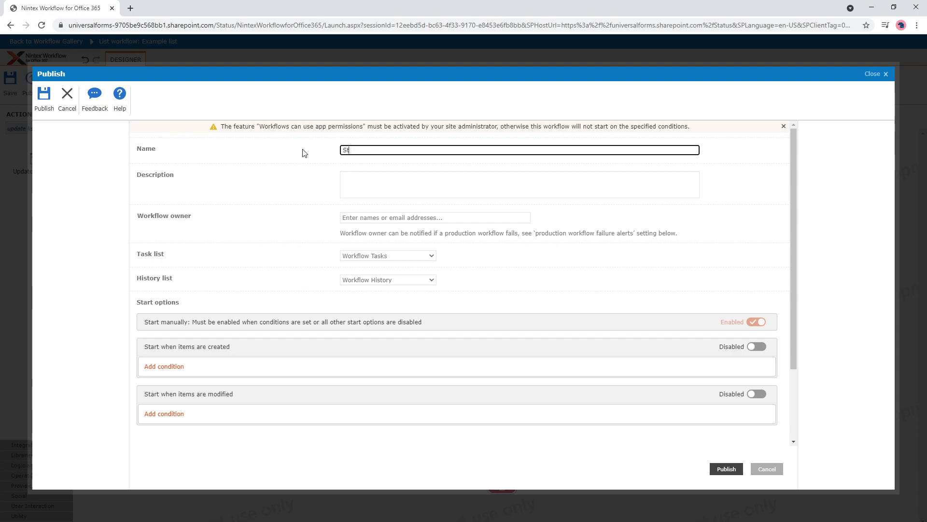
pyautogui.write('atuys')
pyautogui.write('workflow')
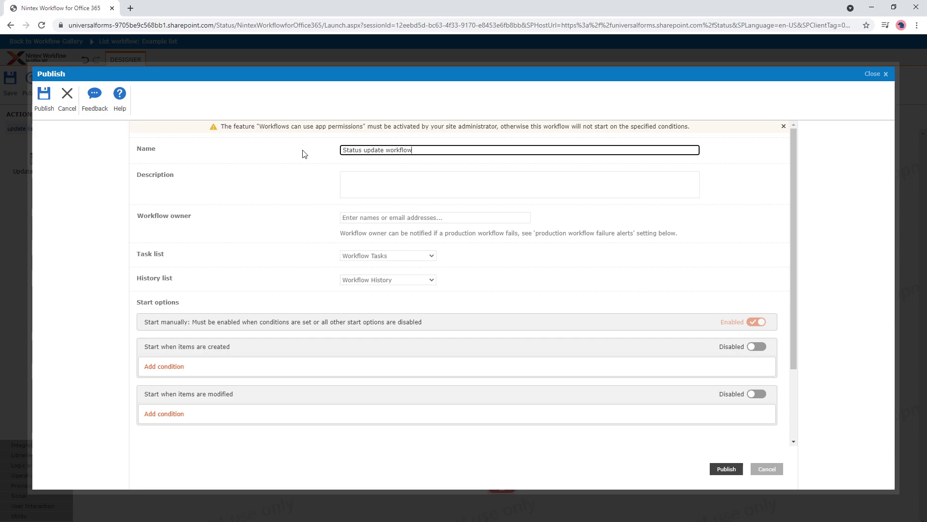
pyautogui.click(720, 467)
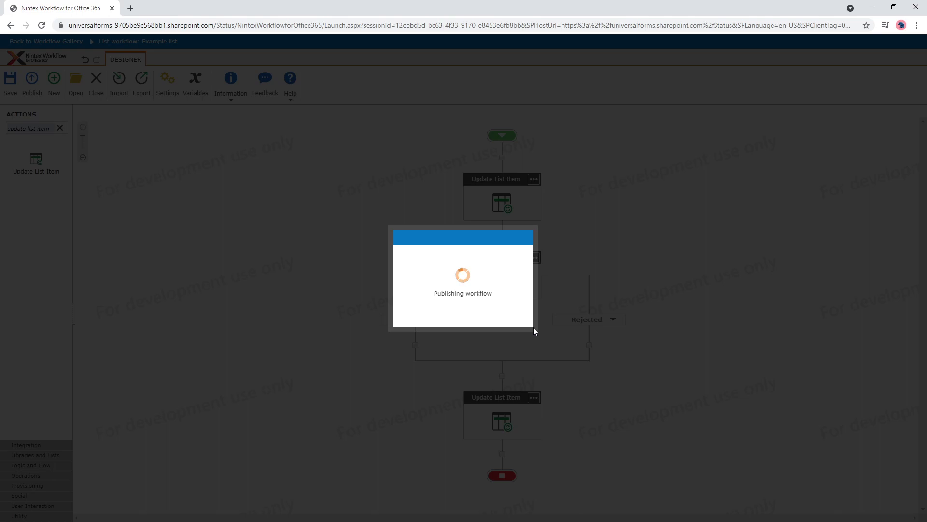
pyautogui.click(505, 296)
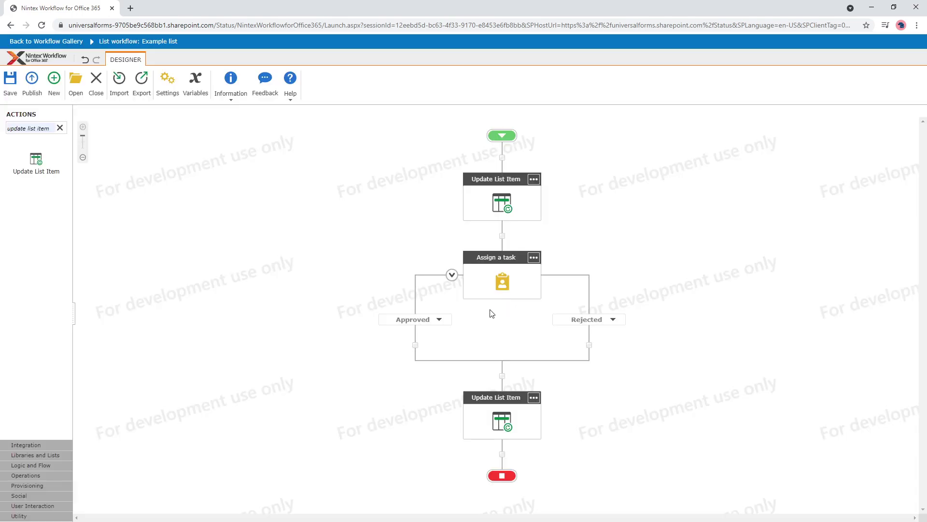
pyautogui.click(98, 85)
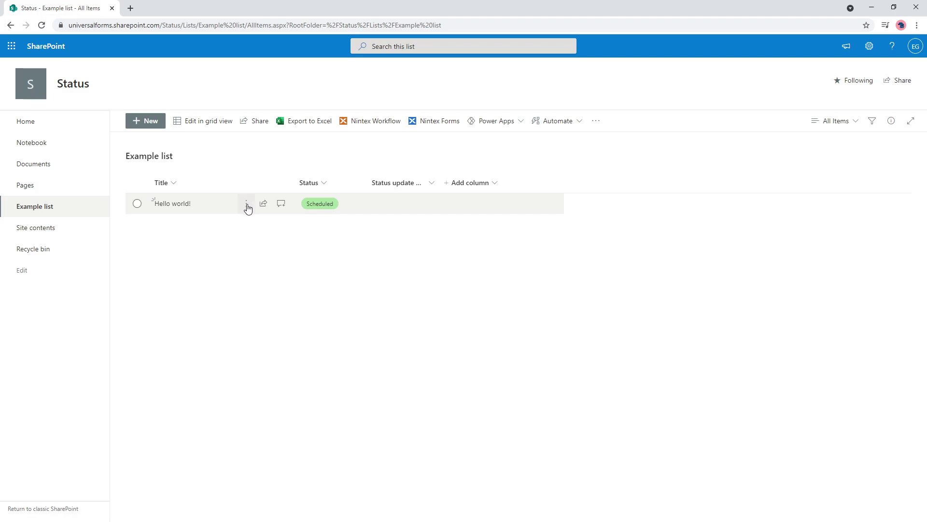
# Step: Start the Status update workflow manually on the "Hello world!" item in Example list
pyautogui.click(246, 205)
pyautogui.moveTo(273, 410)
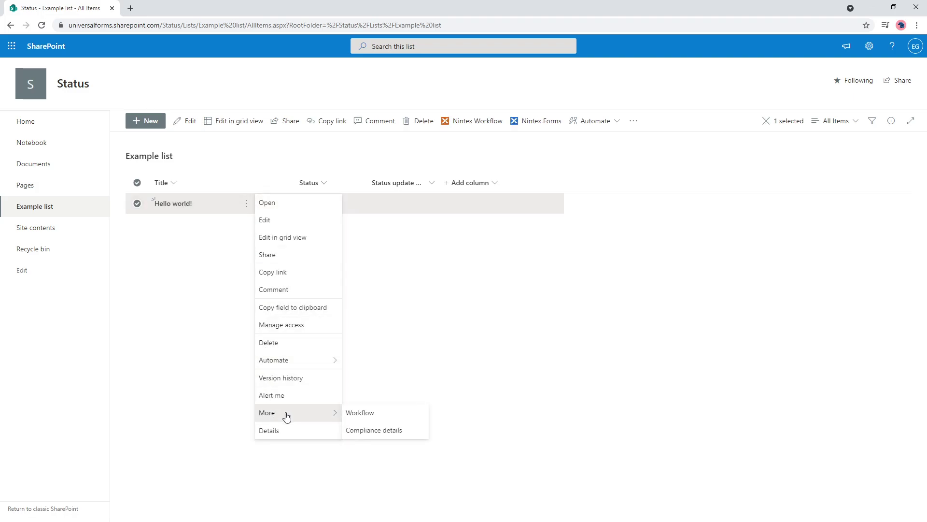
pyautogui.click(365, 411)
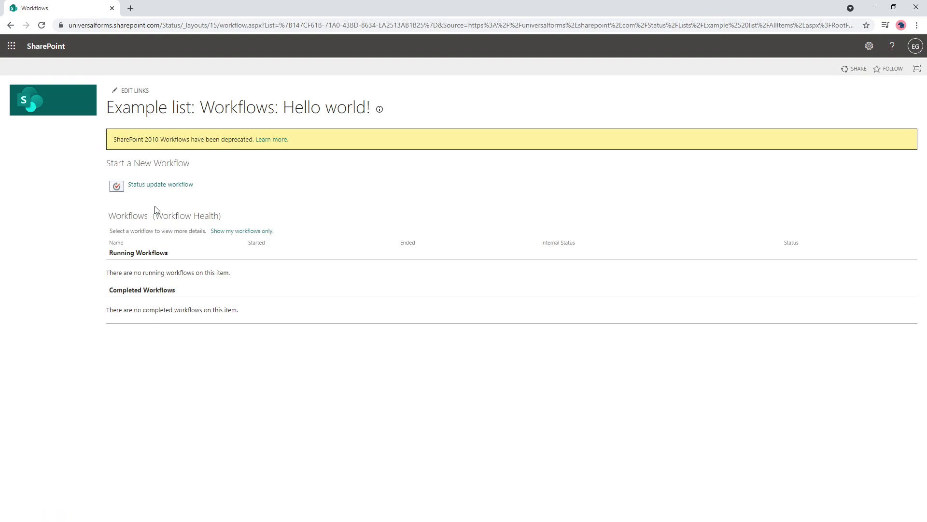
pyautogui.click(133, 187)
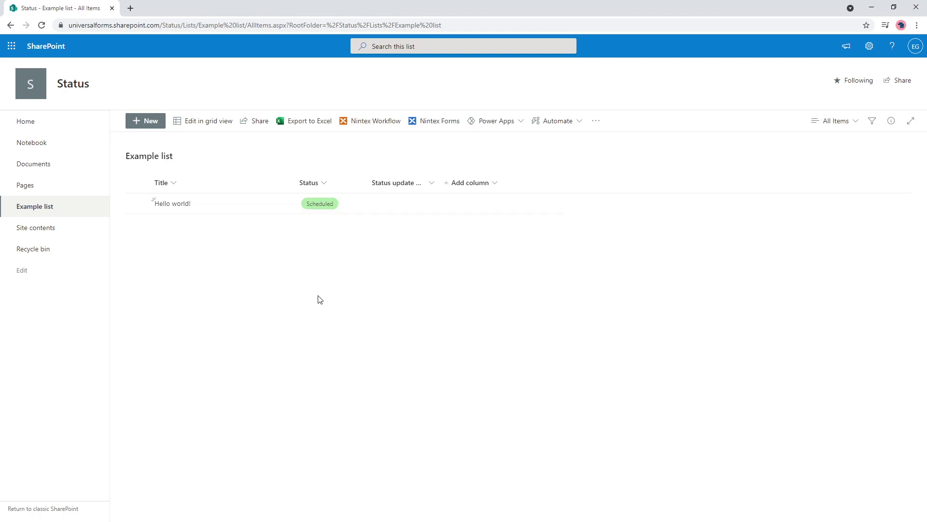
# Step: Refresh the list and open the "Hello world!" item's workflows page to check the workflow's progress
pyautogui.press('F5')
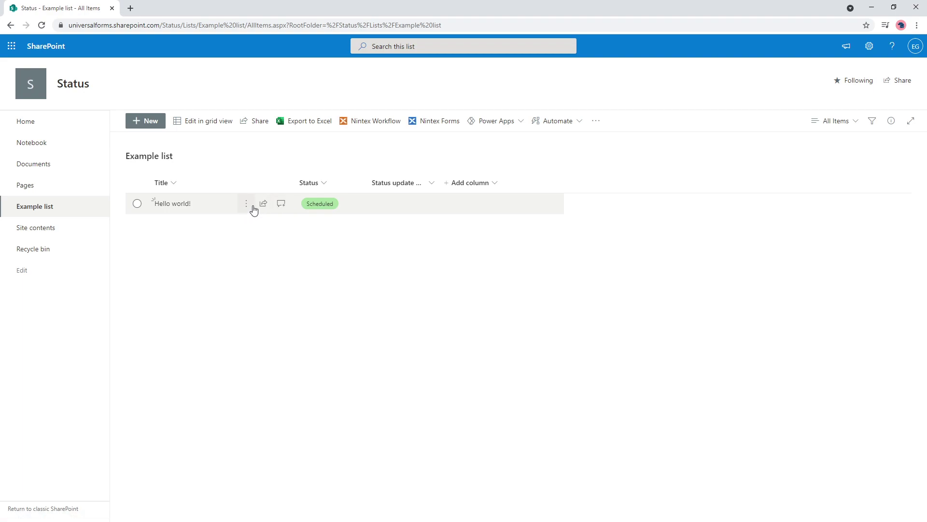
pyautogui.click(247, 203)
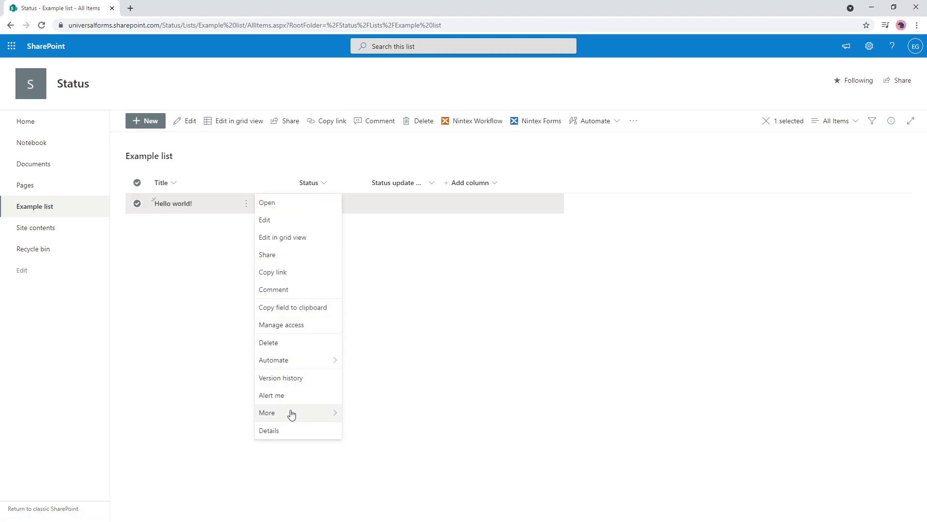
pyautogui.moveTo(292, 412)
pyautogui.click(370, 416)
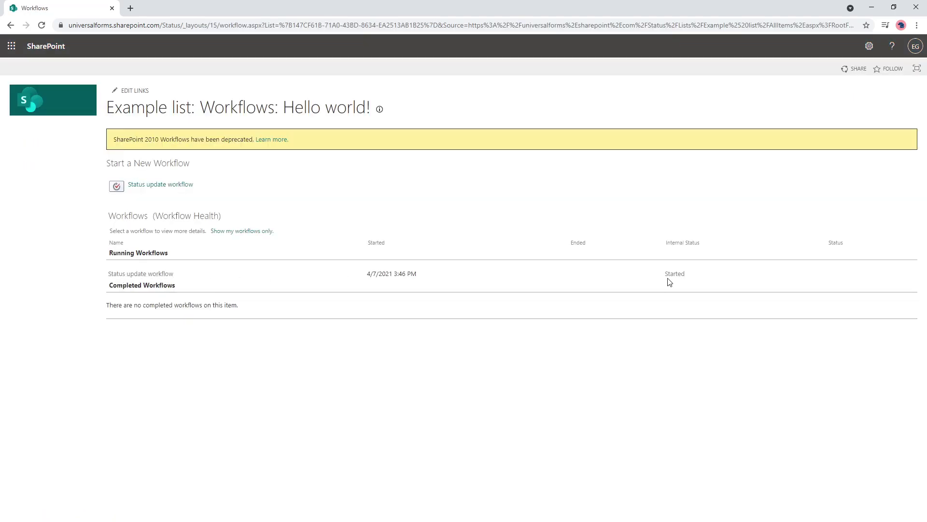
# Step: Open the status page of the running Status update workflow and refresh it to check for its review task
pyautogui.click(140, 277)
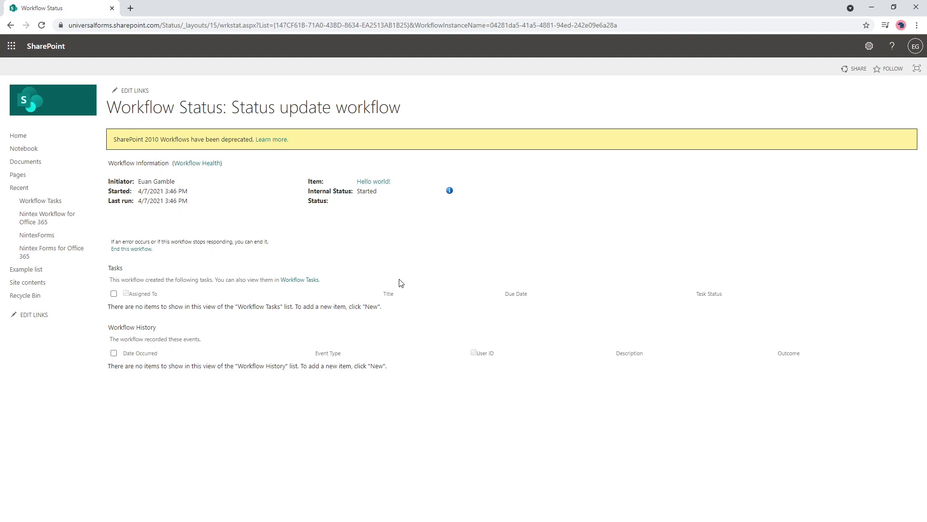
pyautogui.press('F5')
pyautogui.press('F5')
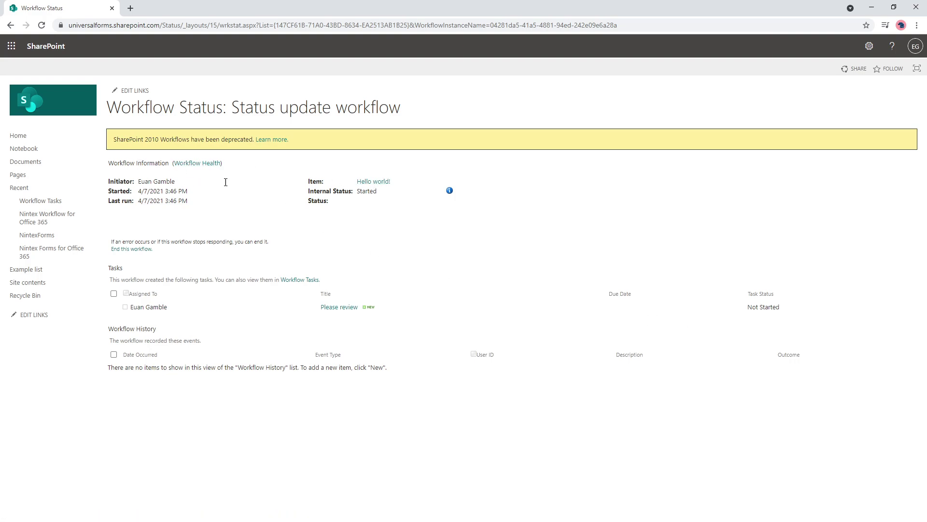
# Step: Open the "Hello world!" item in a separate browser tab and check its Status value
pyautogui.keyDown('ctrl'); pyautogui.click(382, 186); pyautogui.keyUp('ctrl')
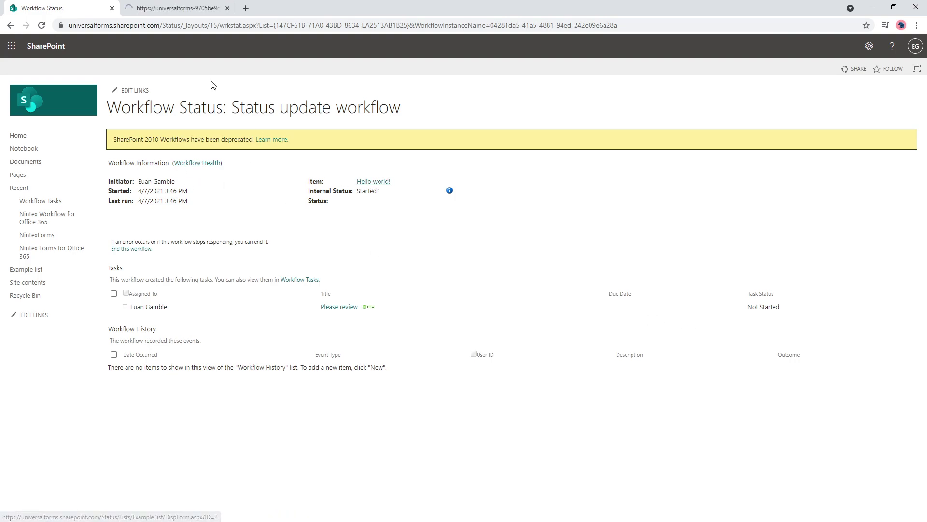
pyautogui.click(174, 8)
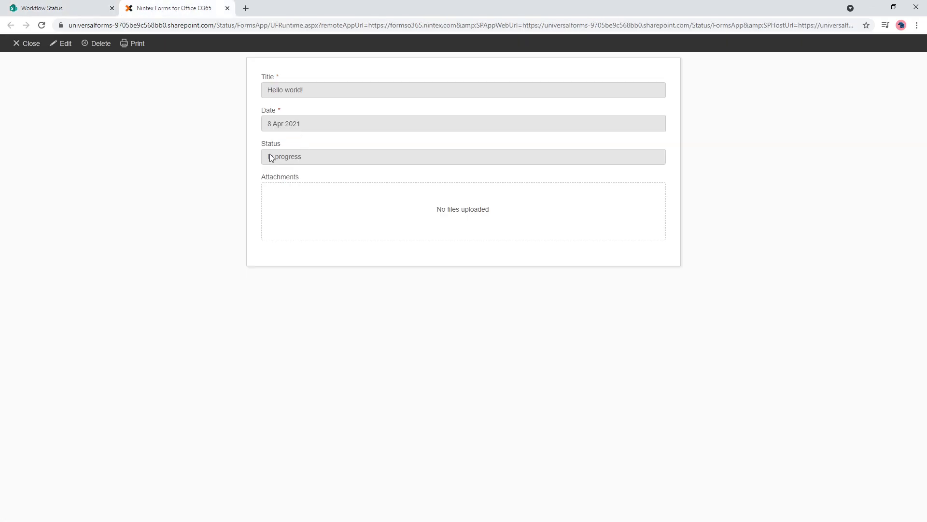
pyautogui.moveTo(270, 156)
pyautogui.mouseDown()
pyautogui.moveTo(320, 160)
pyautogui.moveTo(263, 169)
pyautogui.mouseUp()
# Step: Open the workflow's "Please review" task for editing and complete it with the Approved outcome
pyautogui.click(55, 8)
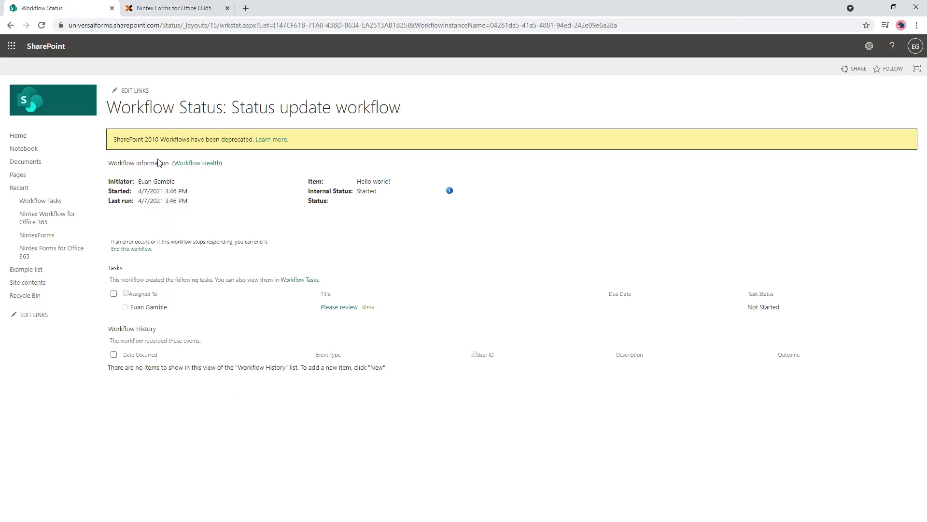
pyautogui.click(337, 309)
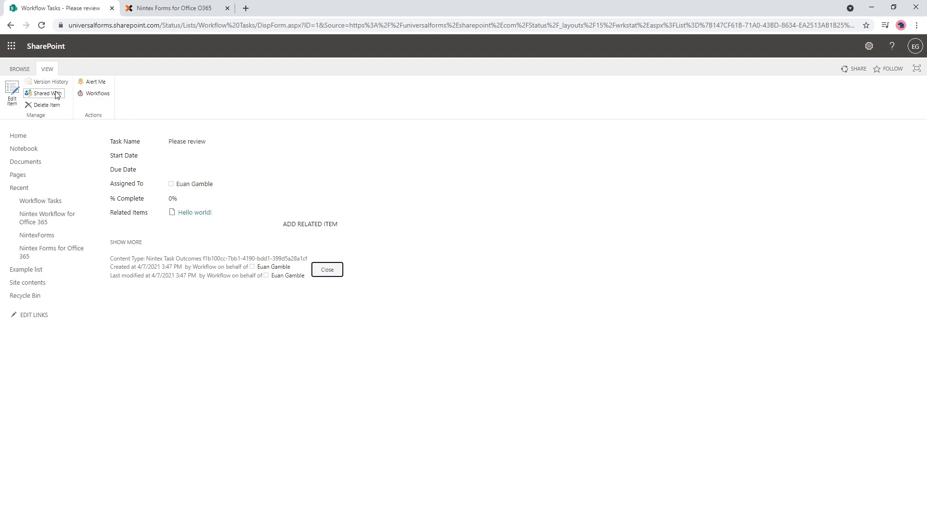
pyautogui.click(12, 92)
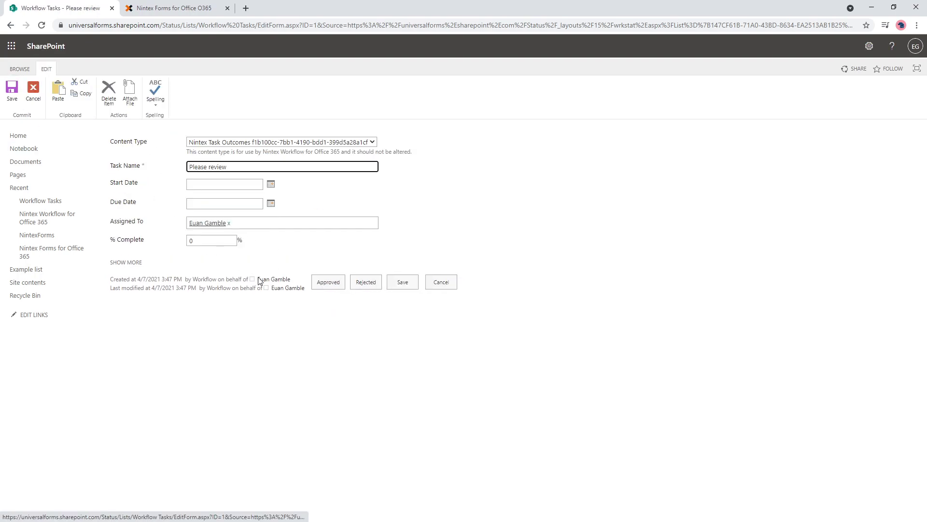
pyautogui.click(330, 282)
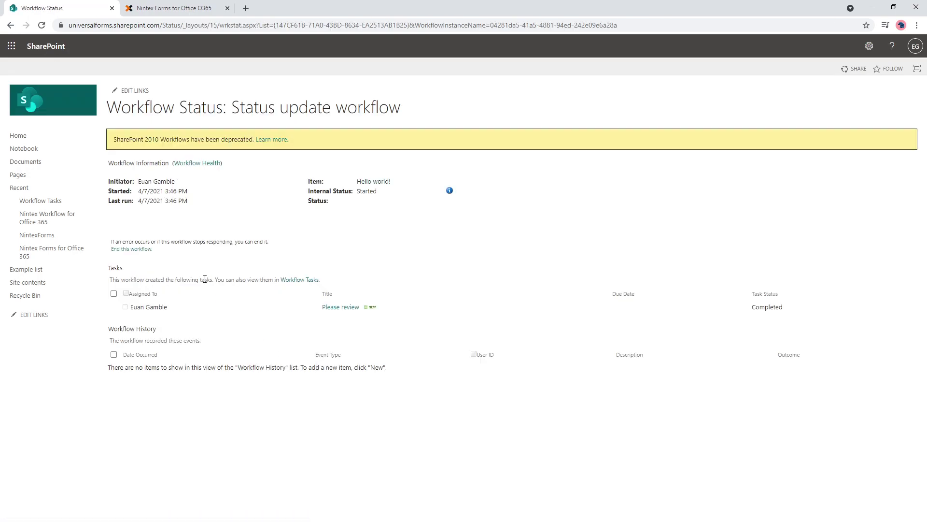
# Step: Refresh the workflow status page to check whether the workflow run has finished
pyautogui.press('F5')
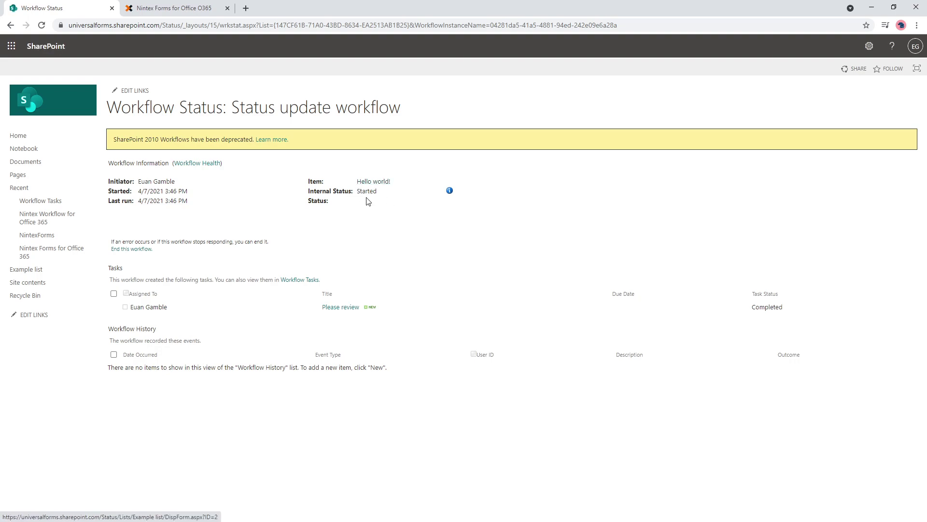
pyautogui.press('F5')
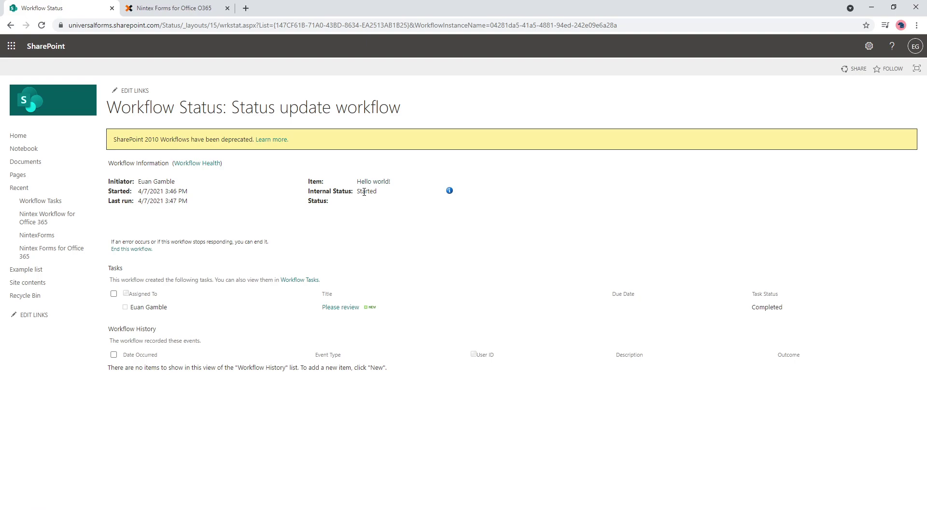
pyautogui.press('F5')
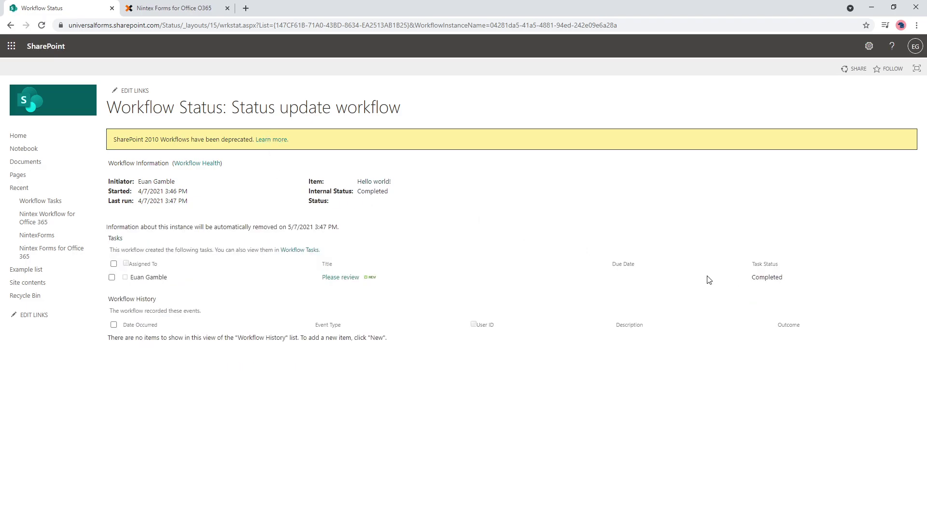
# Step: Reload the "Hello world!" item's form, check its Status in both view and edit modes, and close the form
pyautogui.click(207, 6)
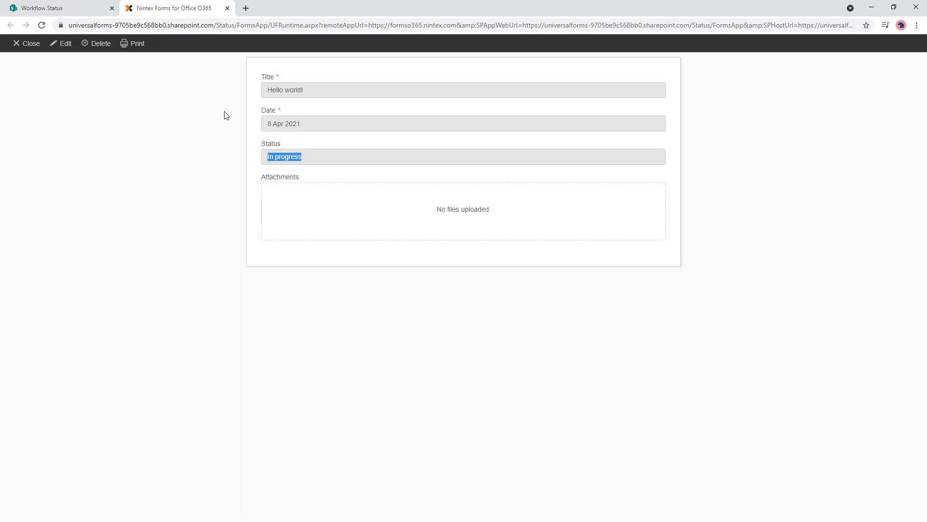
pyautogui.click(315, 164)
pyautogui.press('F5')
pyautogui.moveTo(271, 155); pyautogui.dragTo(83, 75)
pyautogui.click(66, 45)
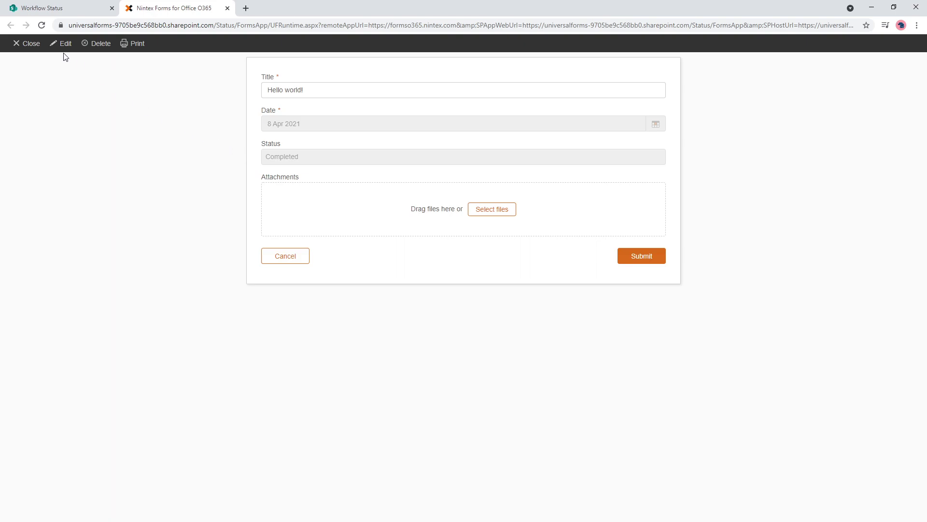
pyautogui.click(35, 43)
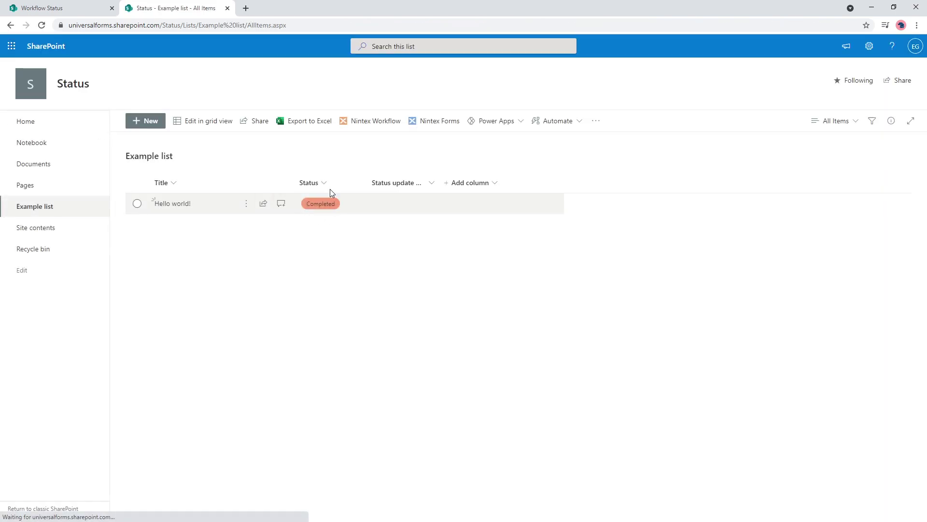